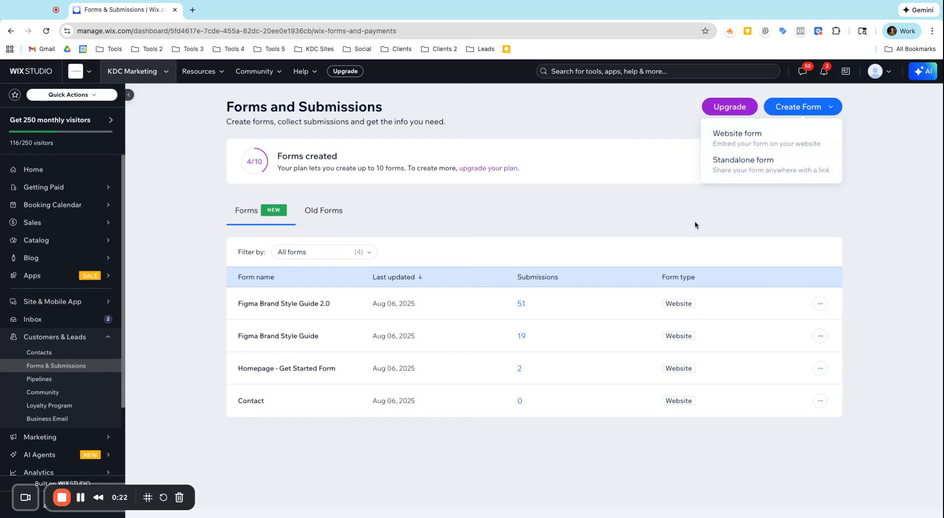
Create a new standalone form that can be shared anywhere with a link.
{"action": "left_click", "coordinate": [870, 137]}
{"action": "left_click", "coordinate": [836, 114]}
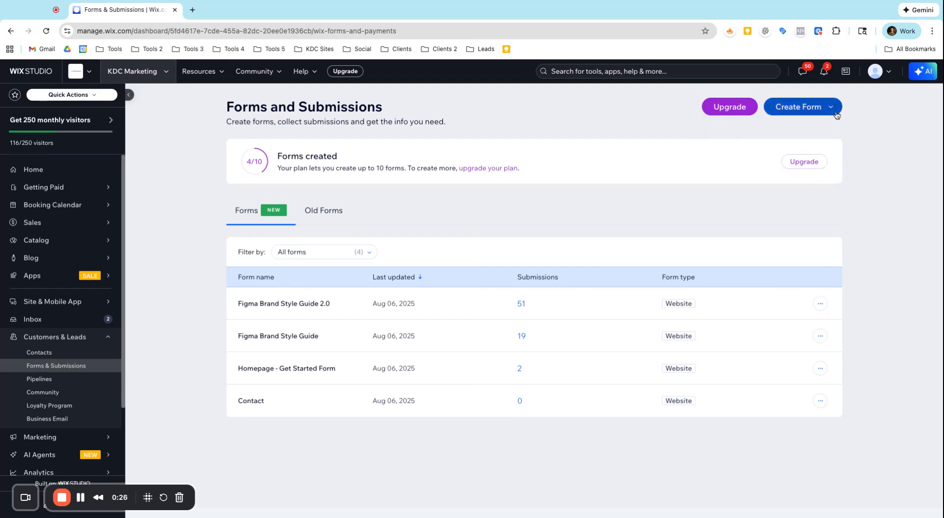
{"action": "left_click", "coordinate": [769, 171]}
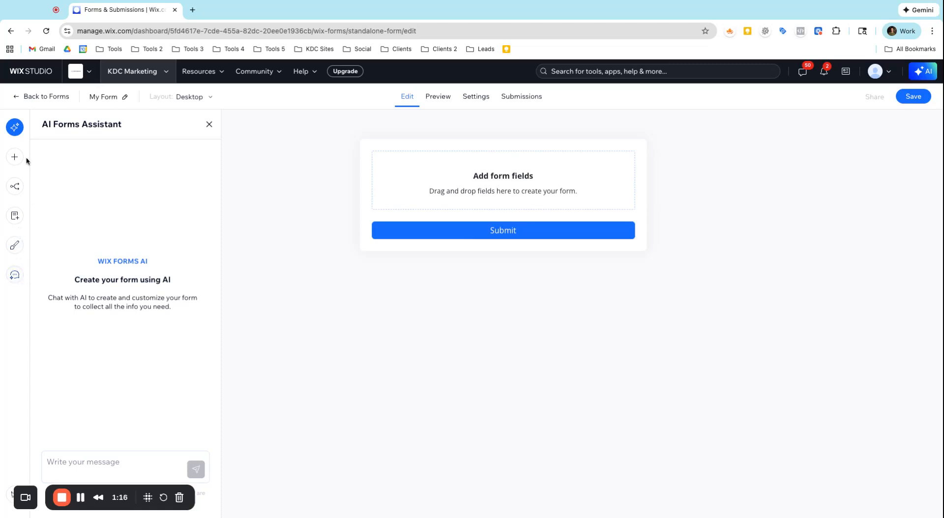
Send the AI assistant "I need to create a health waiver form to make sure that my clients understand the terms and conditions for my massage service".
{"action": "left_click", "coordinate": [97, 455]}
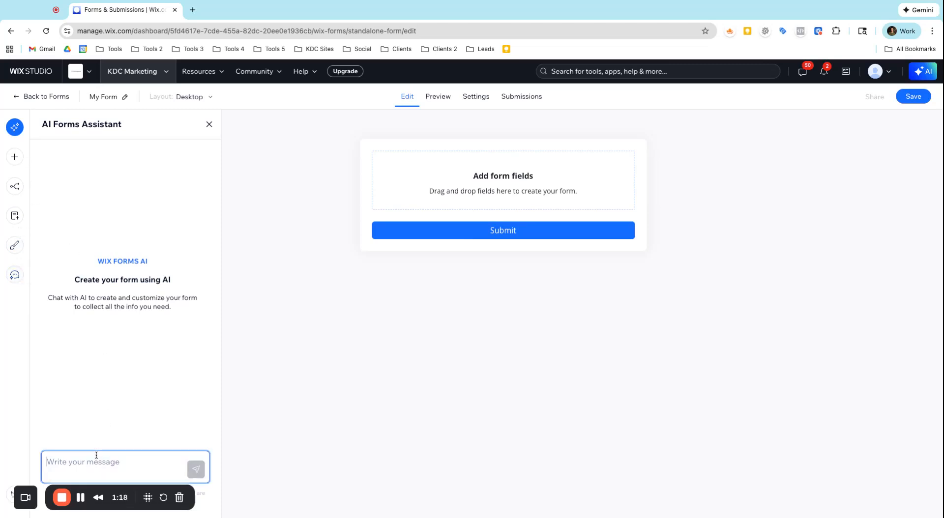
{"action": "type", "text": "I need to "}
{"action": "type", "text": "create a healt"}
{"action": "type", "text": "h waiver form"}
{"action": "type", "text": " to make sure that"}
{"action": "type", "text": " my cilents"}
{"action": "key", "text": "BackSpace"}
{"action": "key", "text": "BackSpace"}
{"action": "key", "text": "BackSpace"}
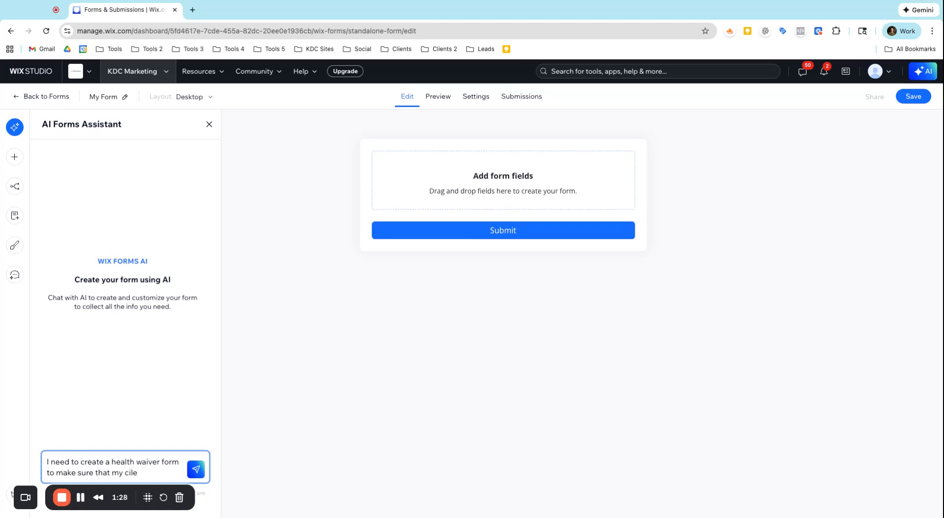
{"action": "type", "text": "lients "}
{"action": "type", "text": "undedst"}
{"action": "key", "text": "BackSpace"}
{"action": "key", "text": "BackSpace"}
{"action": "type", "text": "rstand the te"}
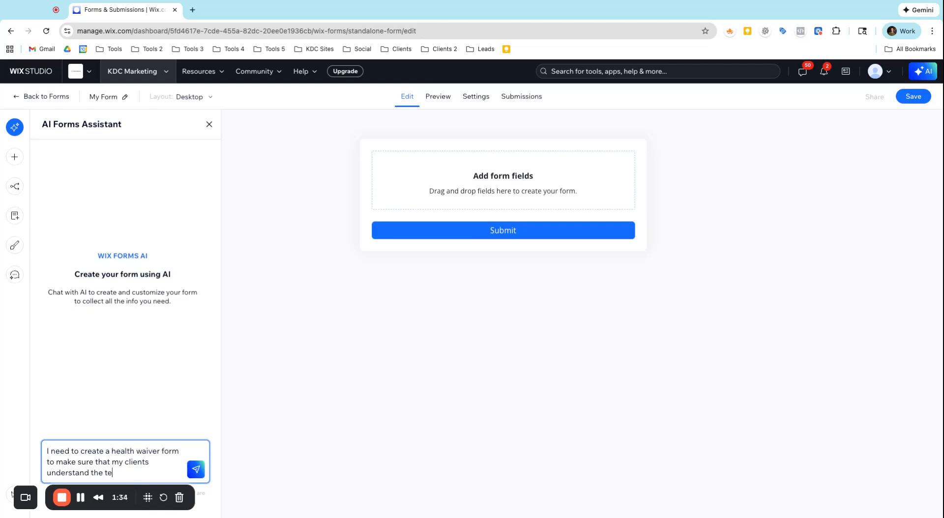
{"action": "type", "text": "rms and on"}
{"action": "key", "text": "BackSpace"}
{"action": "type", "text": "conditions for my ms"}
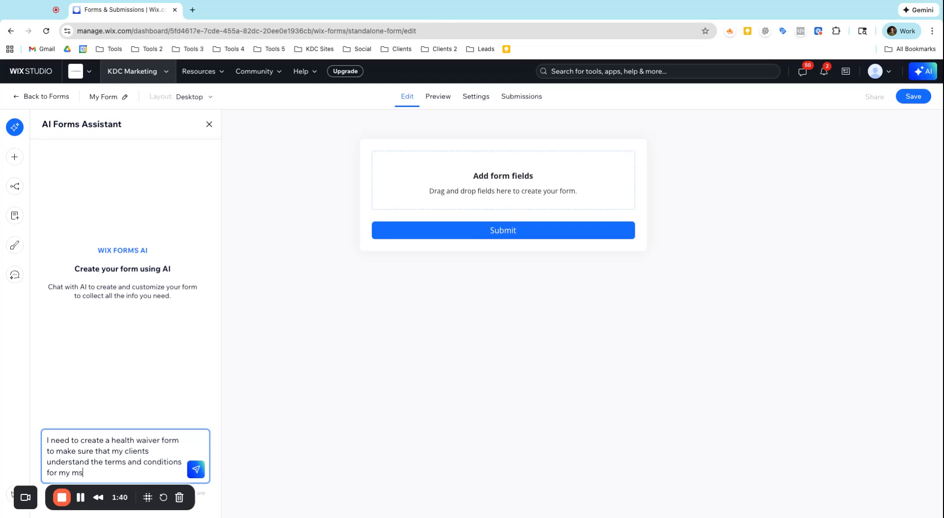
{"action": "type", "text": "ssage serivc"}
{"action": "key", "text": "BackSpace"}
{"action": "key", "text": "BackSpace"}
{"action": "key", "text": "BackSpace"}
{"action": "type", "text": "vice"}
{"action": "left_click", "coordinate": [196, 469]}
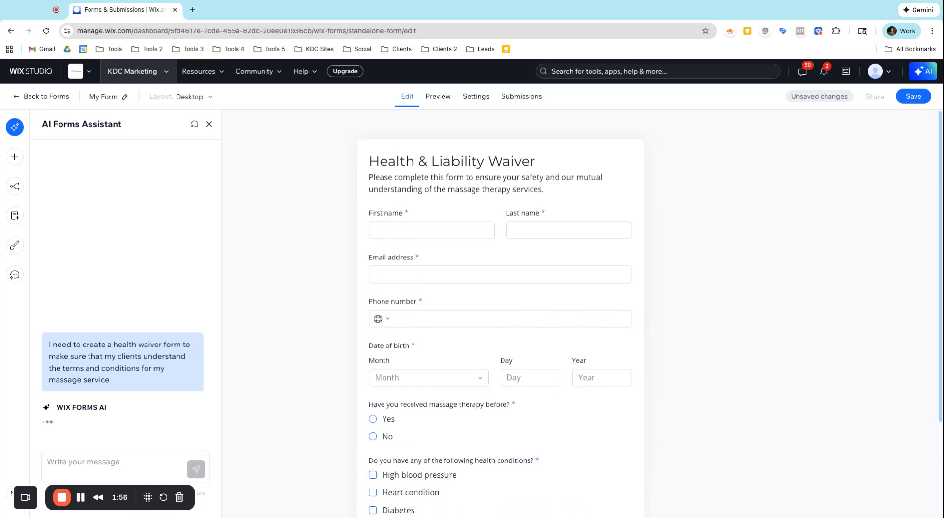
Review the generated waiver form from beginning to end, try to preview it, and return to editing.
{"action": "scroll", "coordinate": [404, 336], "scroll_direction": "down", "scroll_amount": 2}
{"action": "scroll", "coordinate": [404, 337], "scroll_direction": "down", "scroll_amount": 1}
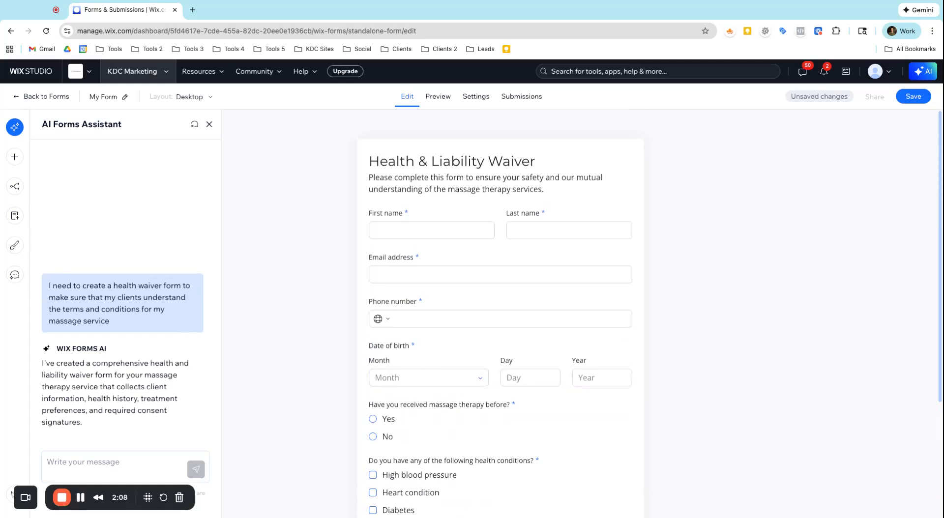
{"action": "scroll", "coordinate": [435, 317], "scroll_direction": "down", "scroll_amount": 3}
{"action": "scroll", "coordinate": [422, 342], "scroll_direction": "up", "scroll_amount": 3}
{"action": "left_click", "coordinate": [438, 98]}
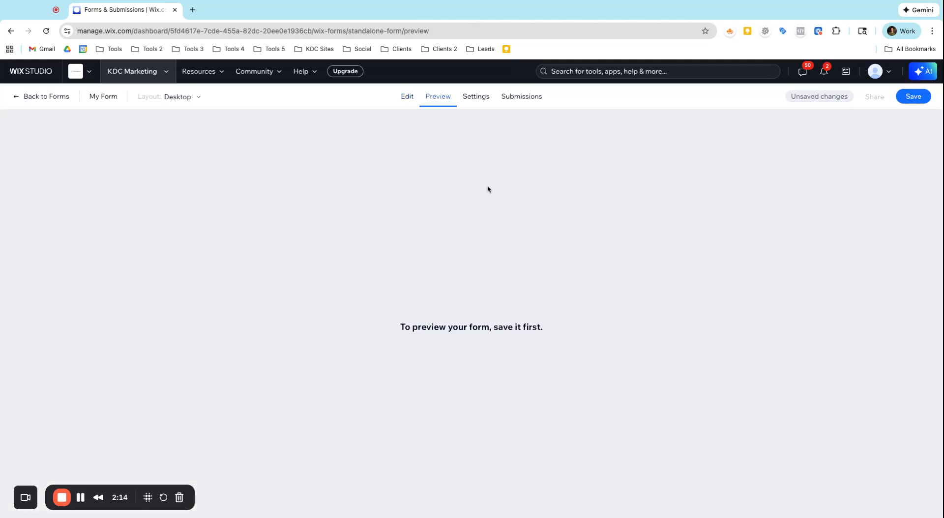
{"action": "left_click", "coordinate": [403, 100]}
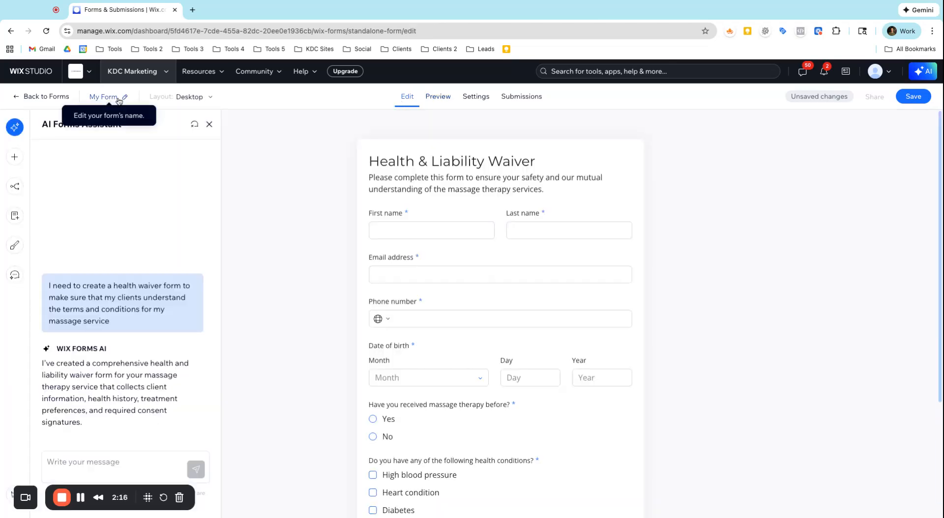
Rename the form to "Health Waiver Form" in its general settings and save it.
{"action": "left_click", "coordinate": [117, 98]}
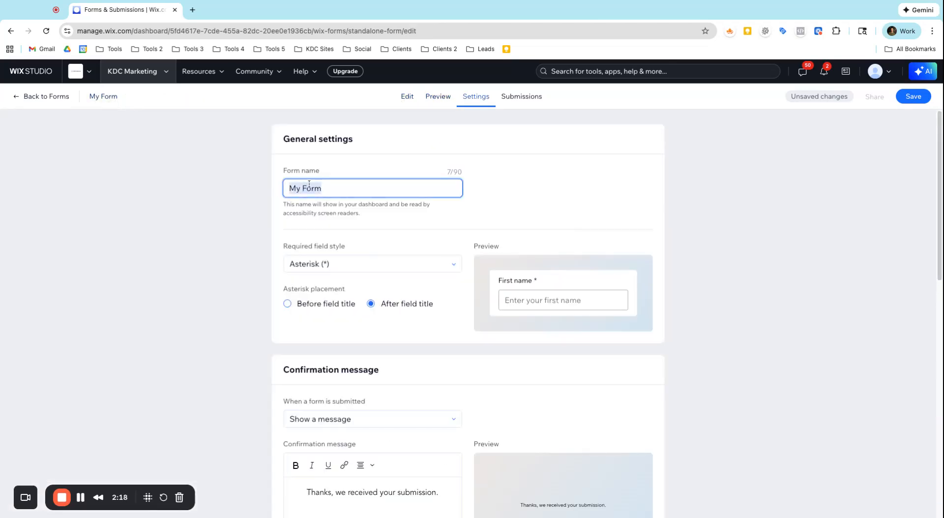
{"action": "type", "text": "Health H"}
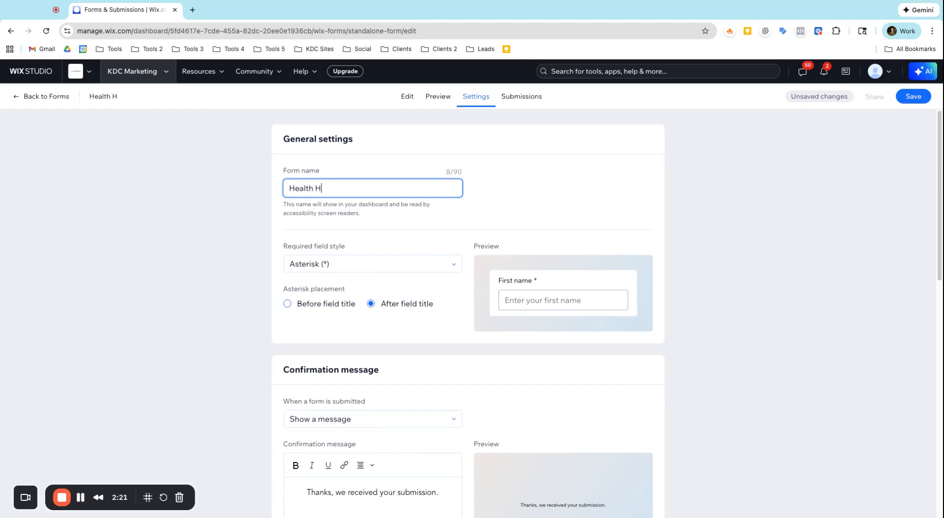
{"action": "key", "text": "BackSpace"}
{"action": "type", "text": "Waiver Form"}
{"action": "scroll", "coordinate": [377, 263], "scroll_direction": "down", "scroll_amount": 4}
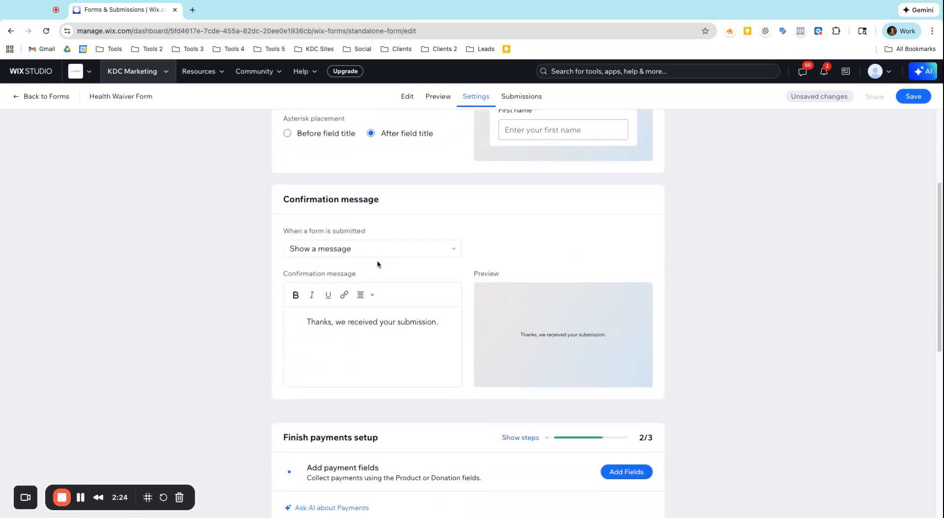
{"action": "scroll", "coordinate": [400, 266], "scroll_direction": "down", "scroll_amount": 5}
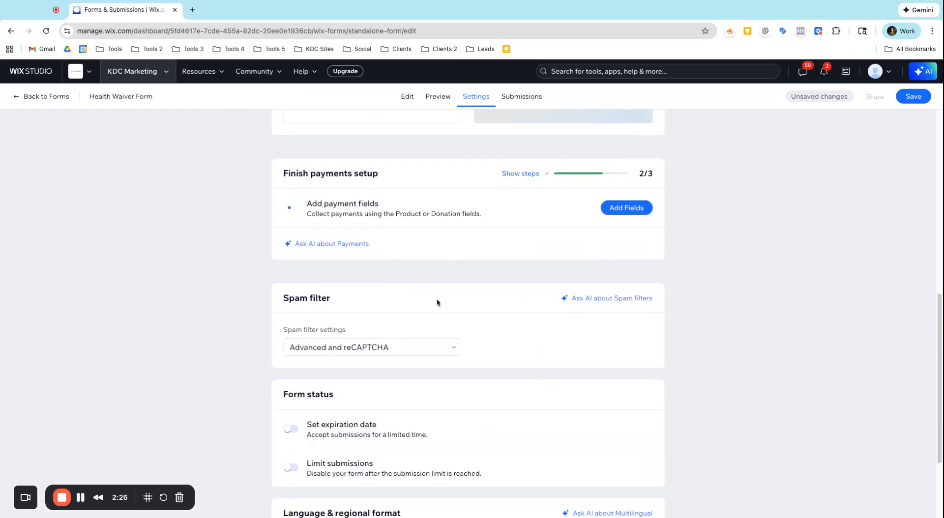
{"action": "scroll", "coordinate": [437, 299], "scroll_direction": "down", "scroll_amount": 2}
{"action": "scroll", "coordinate": [437, 299], "scroll_direction": "up", "scroll_amount": 12}
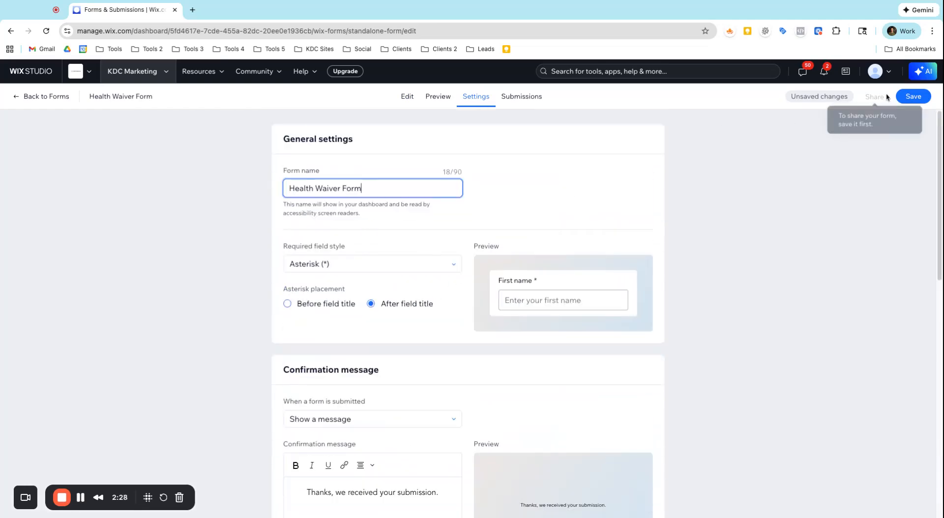
{"action": "left_click", "coordinate": [913, 96]}
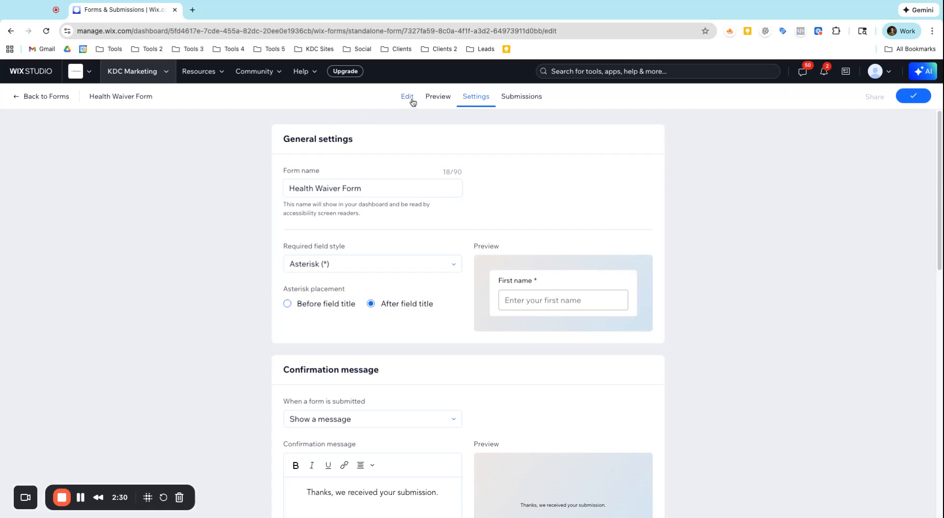
Preview the saved form and test its chat version by asking "Hey what's this form all about?".
{"action": "left_click", "coordinate": [429, 97]}
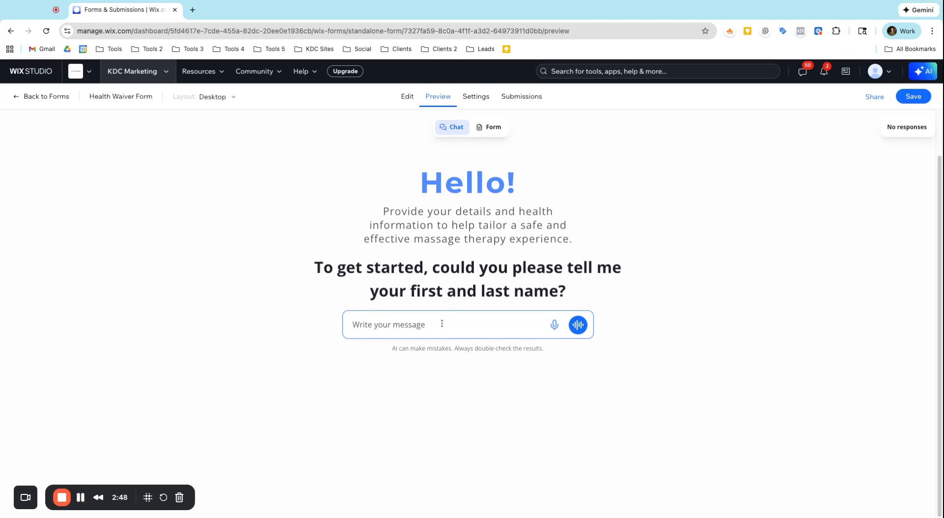
{"action": "type", "text": "Hey what's this form all about?"}
{"action": "key", "text": "Return"}
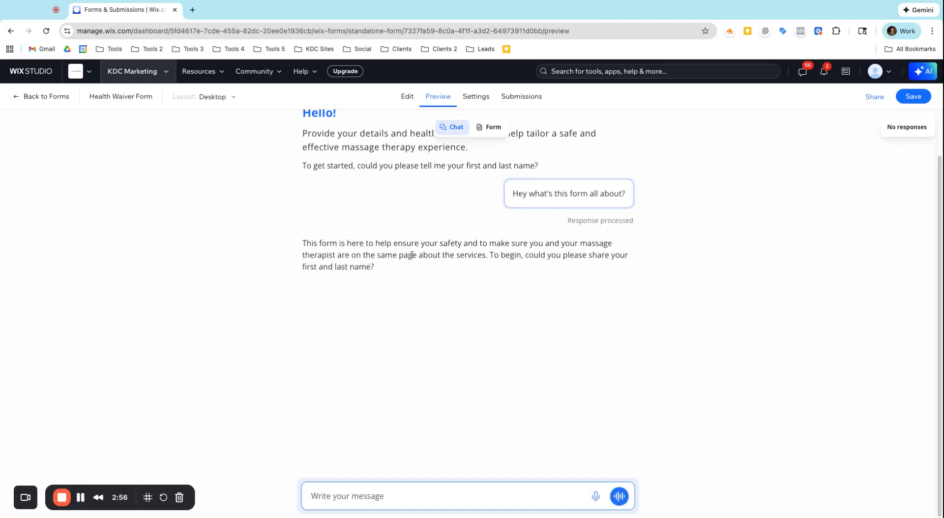
{"action": "left_click_drag", "start_coordinate": [307, 245], "coordinate": [375, 267]}
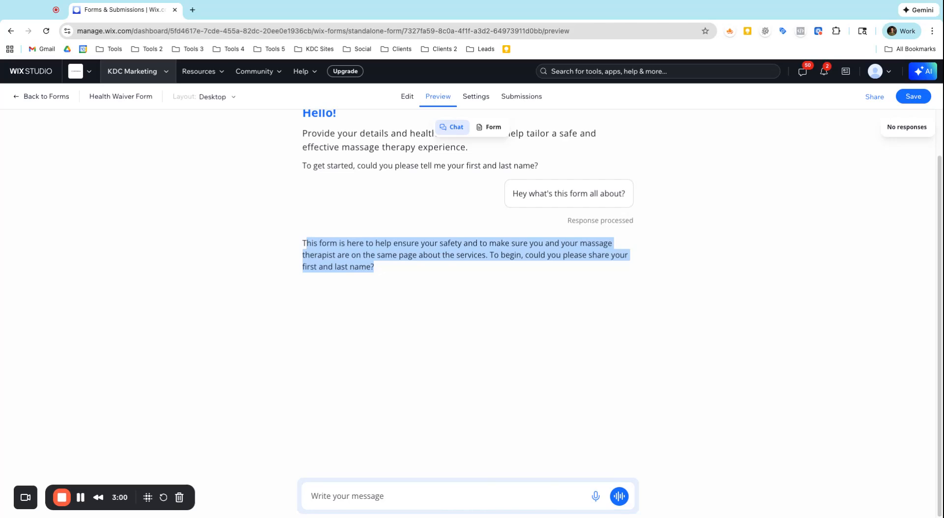
Answer the preview chat's name question with the respondent's first name.
{"action": "left_click", "coordinate": [373, 490]}
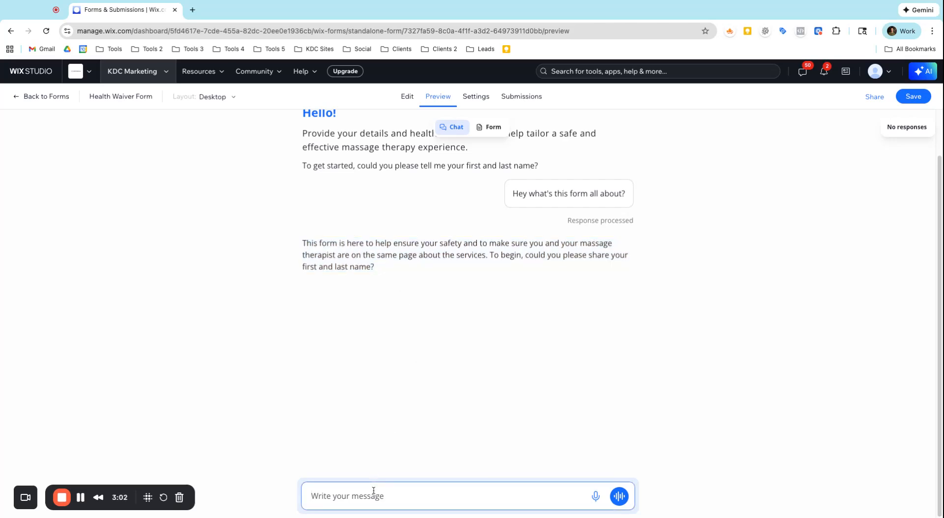
{"action": "type", "text": "Kip"}
{"action": "key", "text": "Return"}
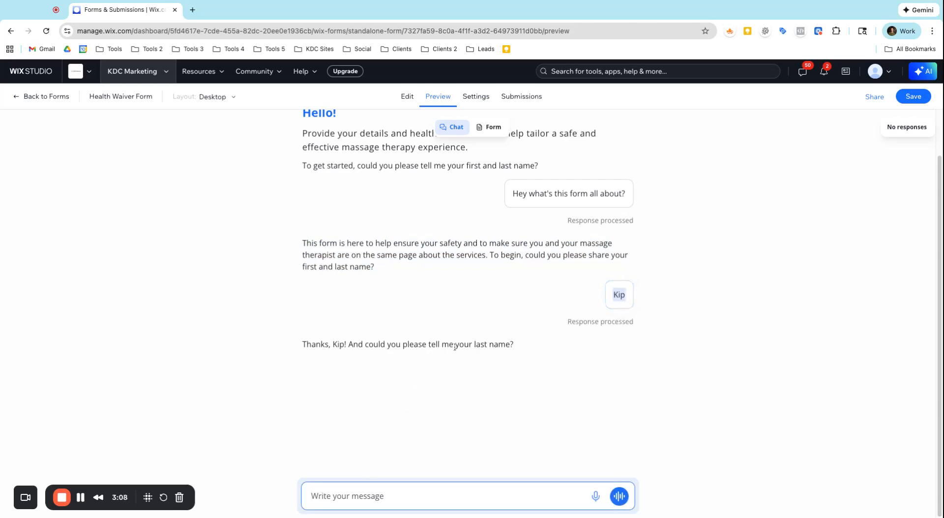
Switch the preview to the classic form version and examine its contact fields, massage therapy question and health conditions list.
{"action": "left_click", "coordinate": [488, 128]}
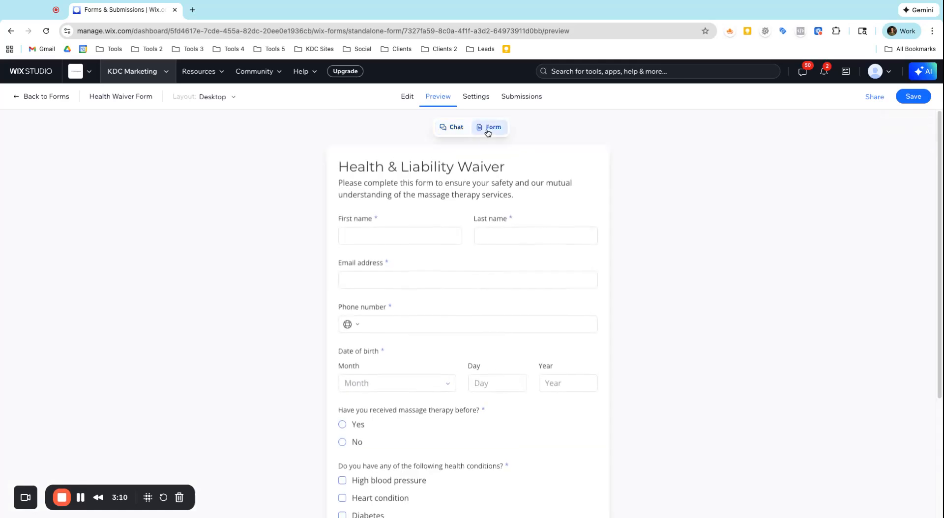
{"action": "scroll", "coordinate": [456, 226], "scroll_direction": "down", "scroll_amount": 4}
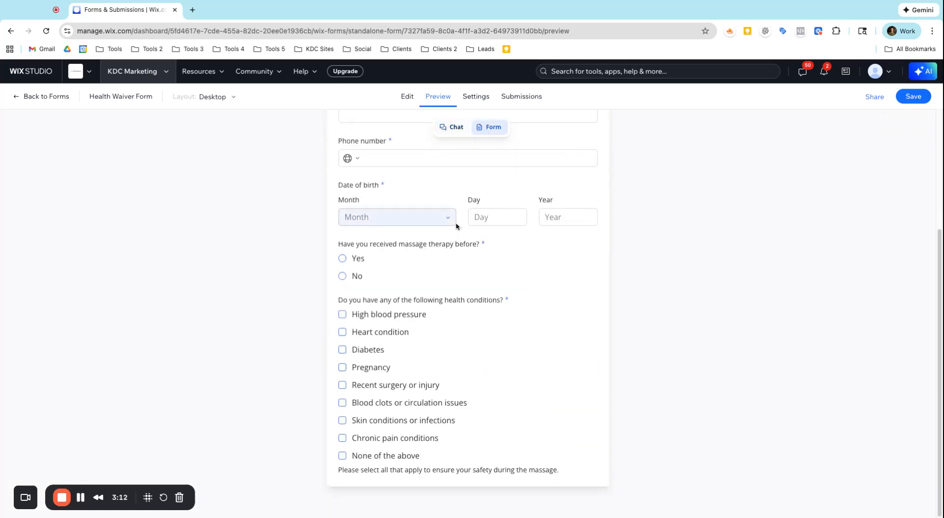
{"action": "scroll", "coordinate": [457, 226], "scroll_direction": "up", "scroll_amount": 4}
{"action": "left_click", "coordinate": [392, 237]}
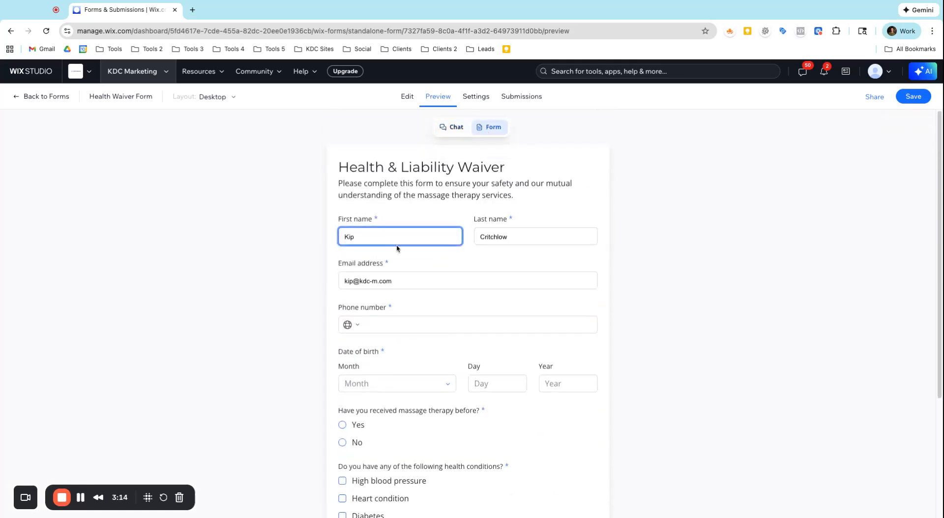
{"action": "left_click", "coordinate": [396, 297]}
{"action": "scroll", "coordinate": [396, 310], "scroll_direction": "down", "scroll_amount": 4}
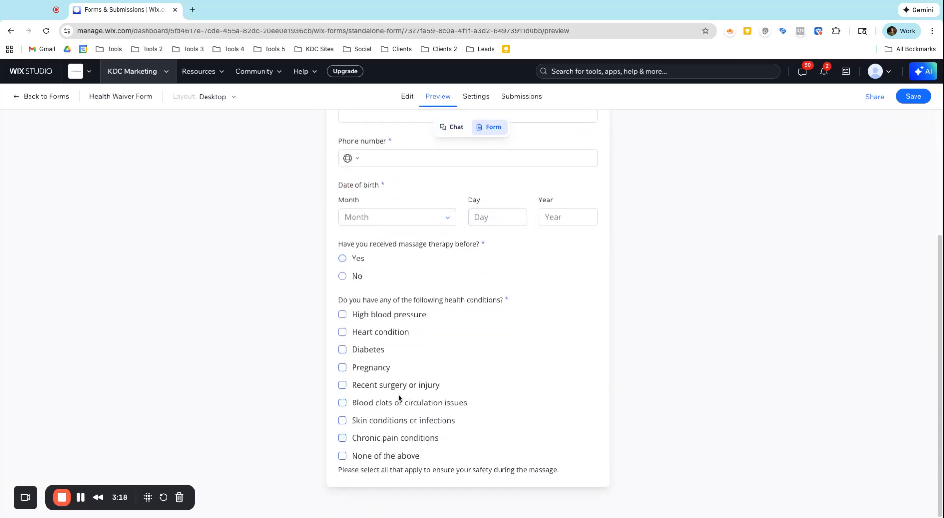
{"action": "scroll", "coordinate": [431, 333], "scroll_direction": "up", "scroll_amount": 4}
{"action": "scroll", "coordinate": [431, 333], "scroll_direction": "down", "scroll_amount": 4}
{"action": "scroll", "coordinate": [400, 280], "scroll_direction": "up", "scroll_amount": 4}
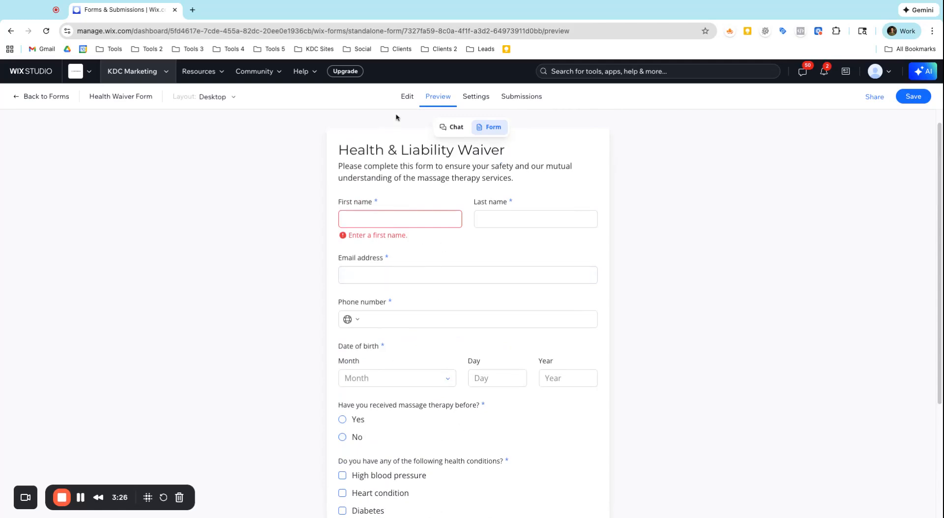
Return to editing the form and add a Submit button below the health conditions question.
{"action": "left_click", "coordinate": [406, 96]}
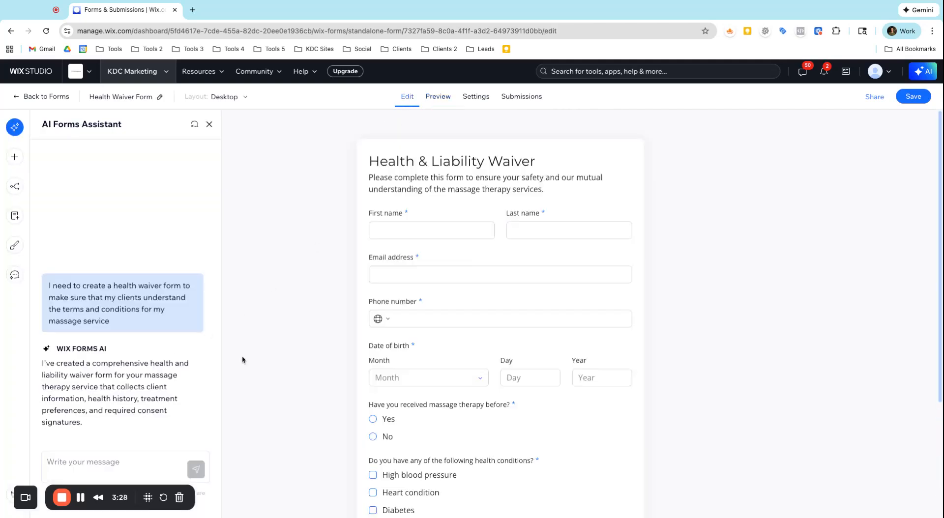
{"action": "scroll", "coordinate": [462, 342], "scroll_direction": "down", "scroll_amount": 4}
{"action": "scroll", "coordinate": [456, 288], "scroll_direction": "up", "scroll_amount": 1}
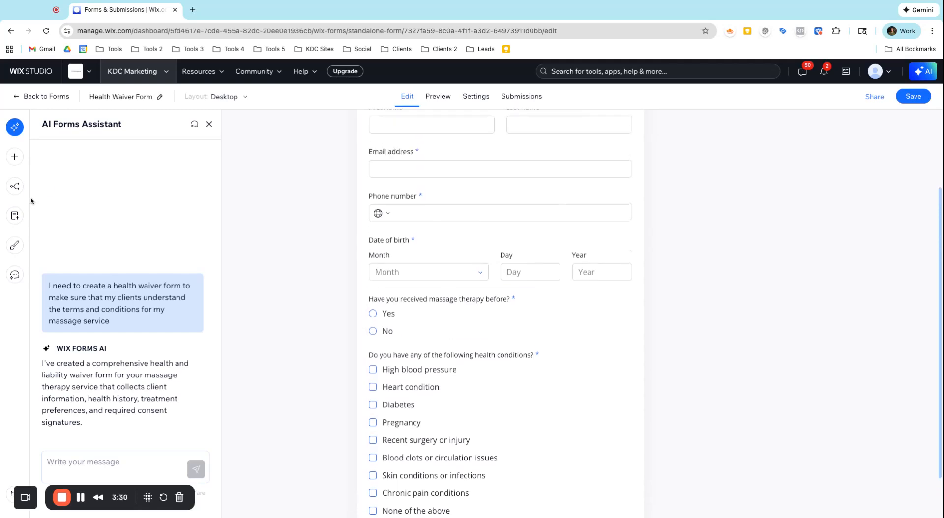
{"action": "scroll", "coordinate": [289, 143], "scroll_direction": "up", "scroll_amount": 3}
{"action": "left_click", "coordinate": [16, 156]}
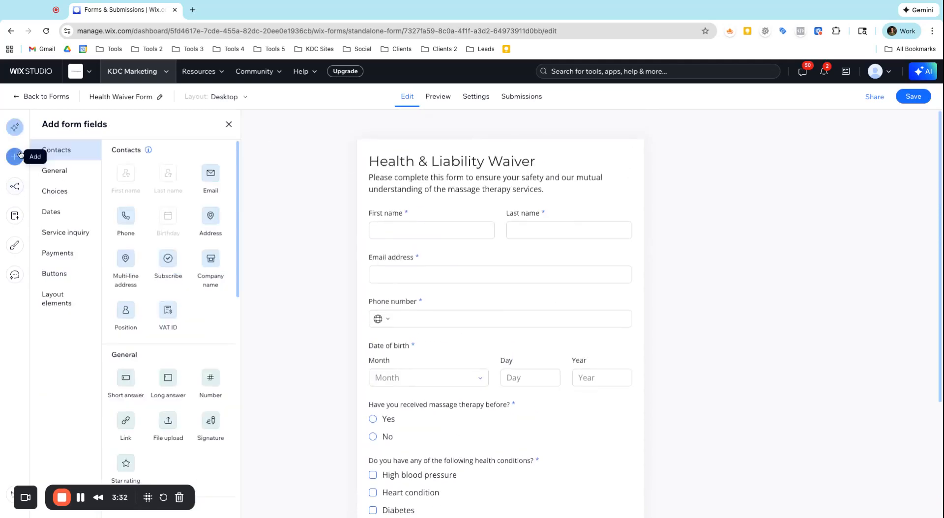
{"action": "scroll", "coordinate": [497, 278], "scroll_direction": "down", "scroll_amount": 2}
{"action": "scroll", "coordinate": [497, 278], "scroll_direction": "down", "scroll_amount": 1}
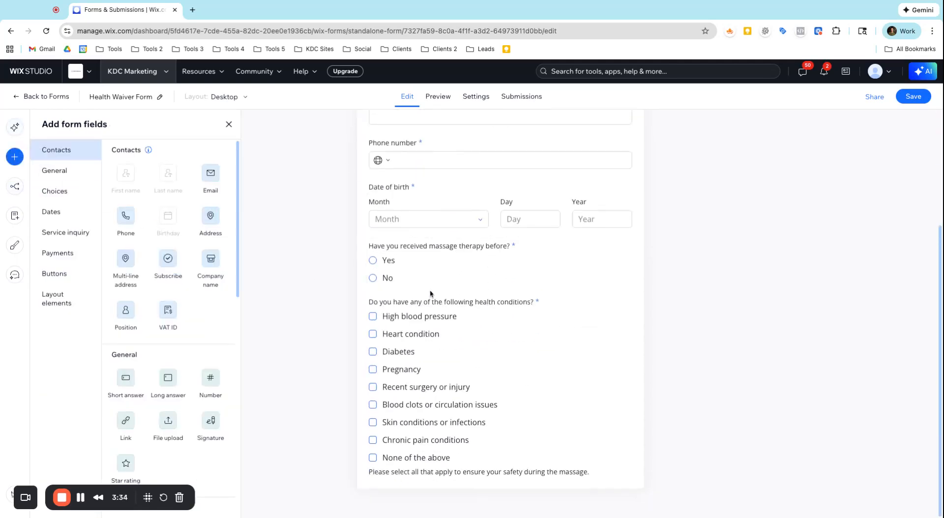
{"action": "left_click", "coordinate": [126, 278]}
{"action": "scroll", "coordinate": [187, 292], "scroll_direction": "down", "scroll_amount": 1}
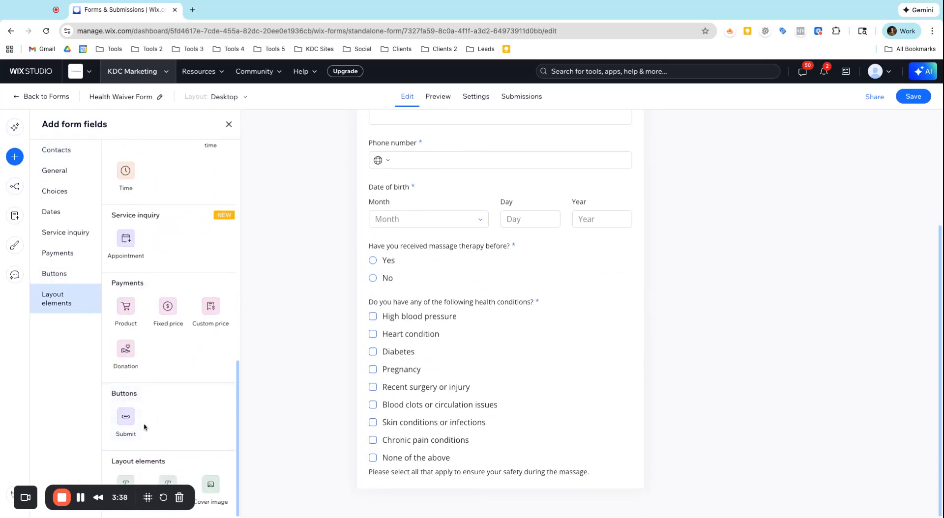
{"action": "left_click", "coordinate": [130, 423]}
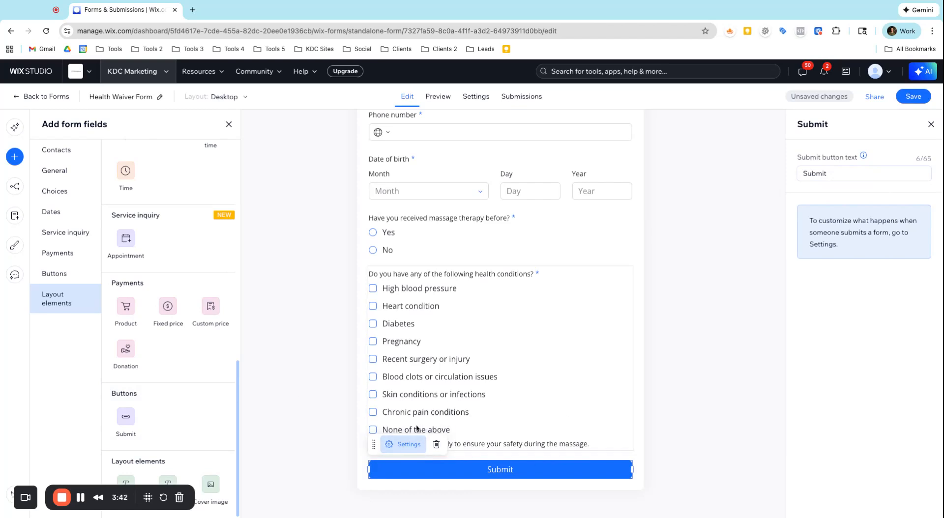
Look through the available form fields, from payments and service inquiry back to contacts.
{"action": "scroll", "coordinate": [147, 241], "scroll_direction": "up", "scroll_amount": 2}
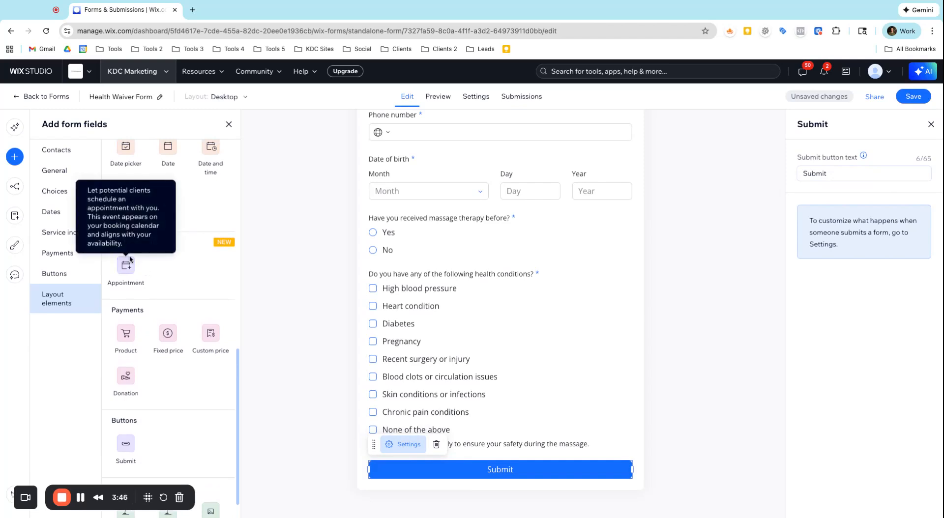
{"action": "scroll", "coordinate": [145, 254], "scroll_direction": "up", "scroll_amount": 2}
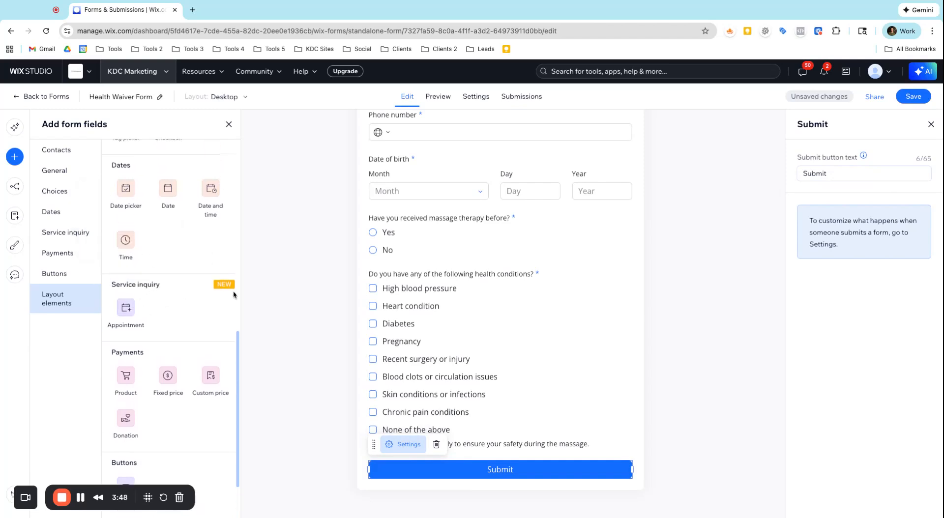
{"action": "scroll", "coordinate": [136, 307], "scroll_direction": "up", "scroll_amount": 4}
{"action": "scroll", "coordinate": [139, 303], "scroll_direction": "up", "scroll_amount": 12}
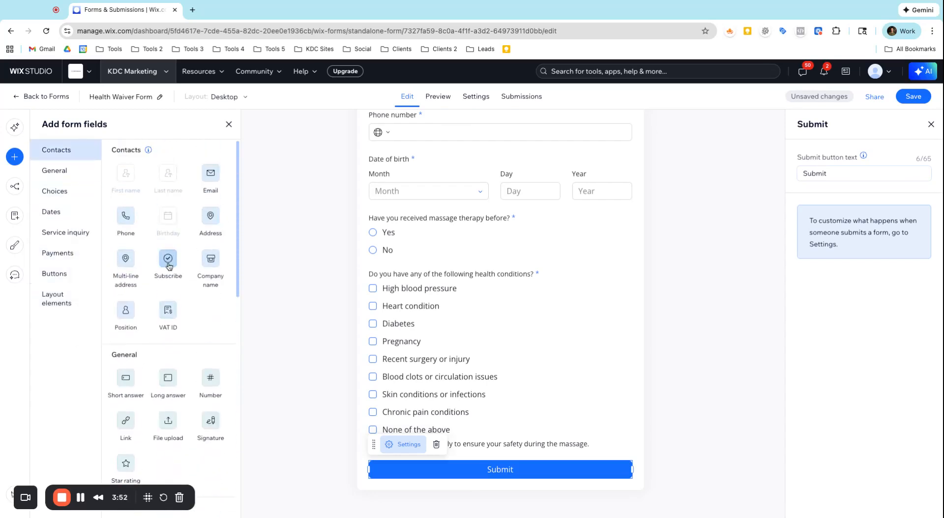
Save the form with its new Submit button and preview its chat version.
{"action": "scroll", "coordinate": [169, 270], "scroll_direction": "down", "scroll_amount": 20}
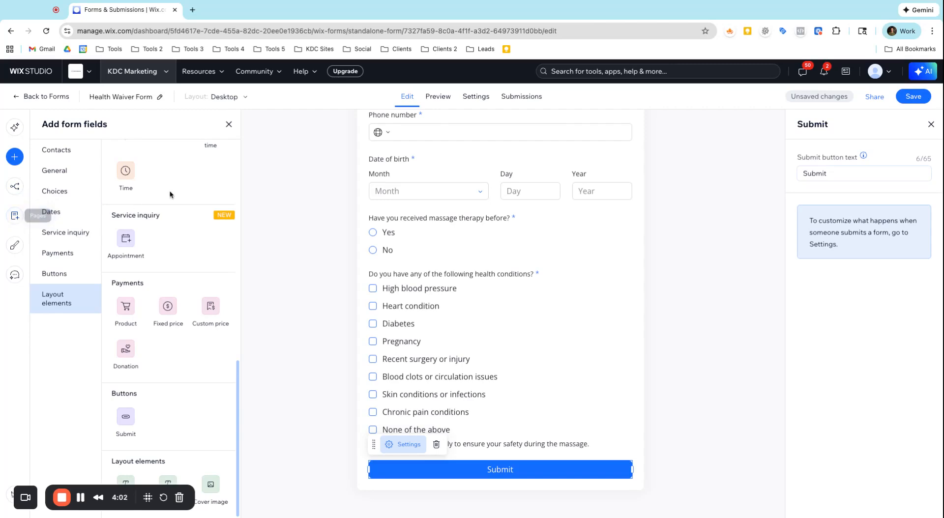
{"action": "scroll", "coordinate": [492, 255], "scroll_direction": "up", "scroll_amount": 4}
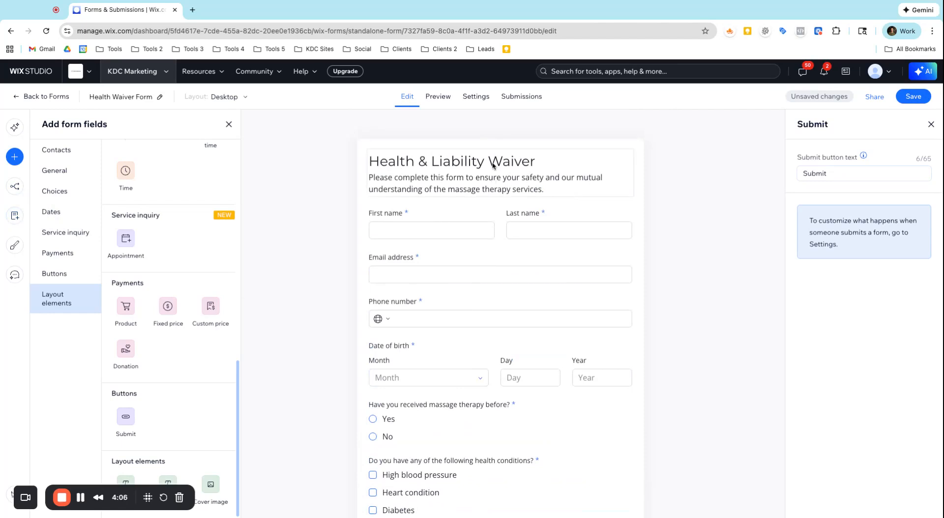
{"action": "left_click", "coordinate": [898, 98]}
{"action": "left_click", "coordinate": [442, 101]}
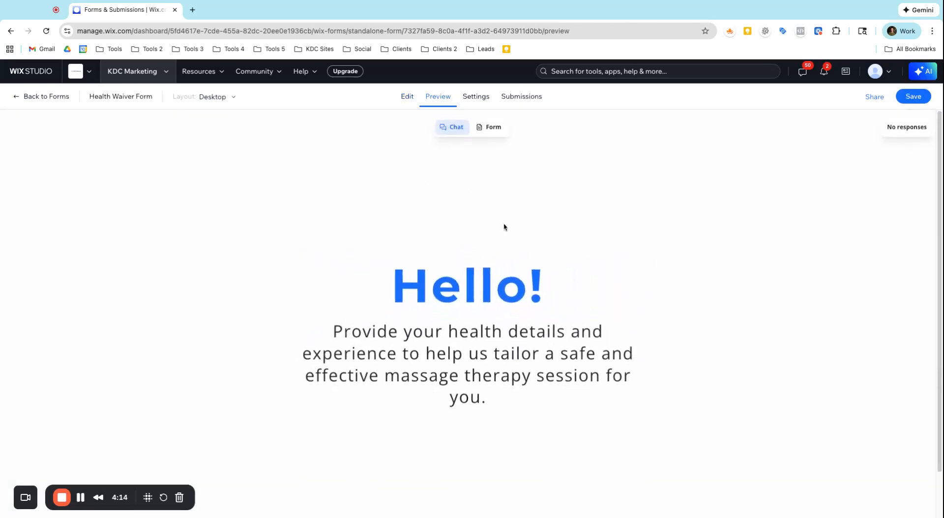
Return to editing, disable AI chat for the form, and save the change.
{"action": "left_click", "coordinate": [409, 100]}
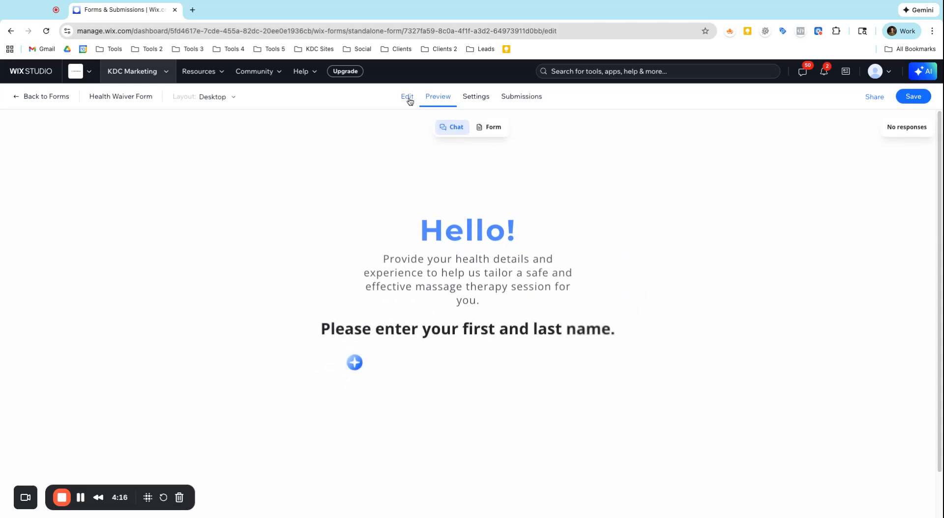
{"action": "left_click", "coordinate": [15, 275]}
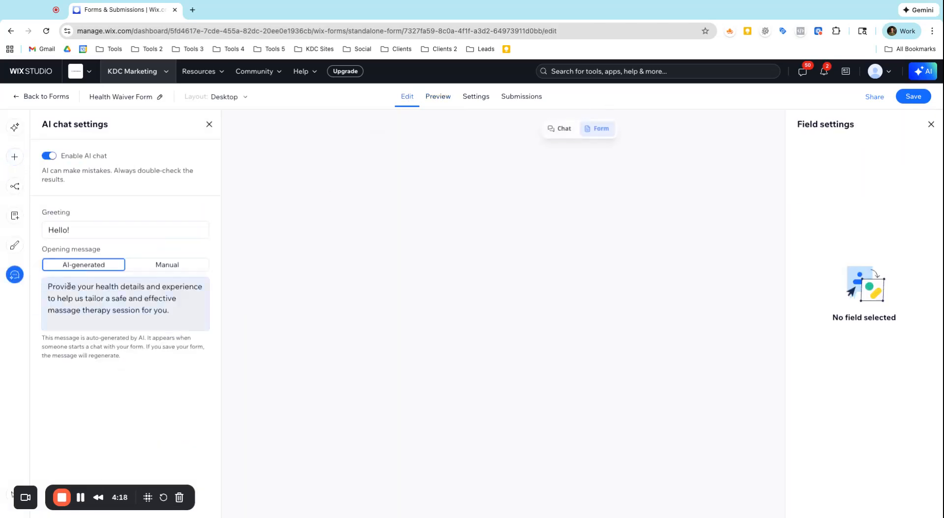
{"action": "left_click", "coordinate": [47, 157]}
{"action": "left_click", "coordinate": [48, 156]}
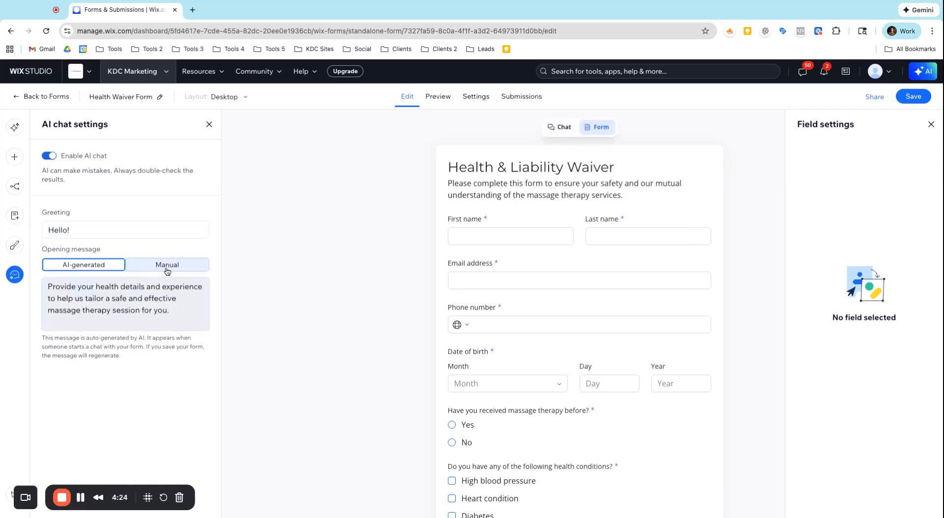
{"action": "left_click", "coordinate": [48, 158]}
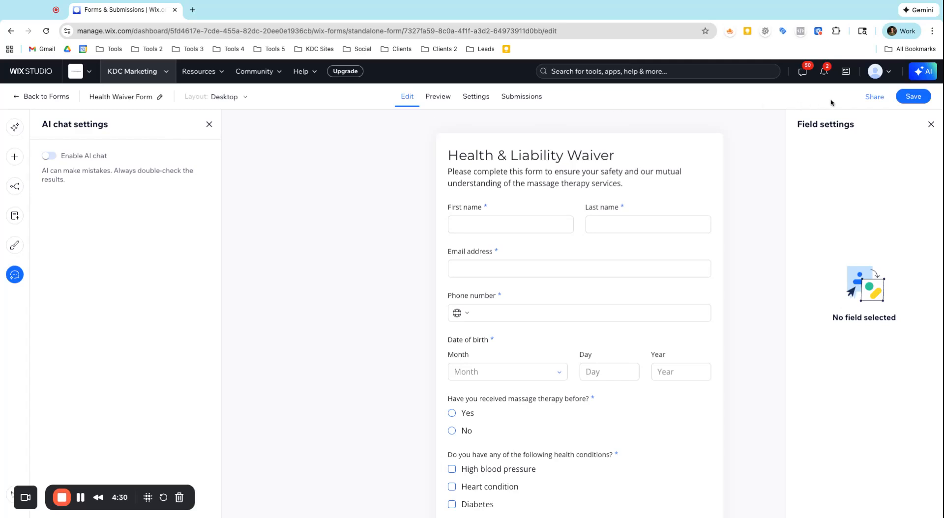
{"action": "left_click", "coordinate": [913, 98]}
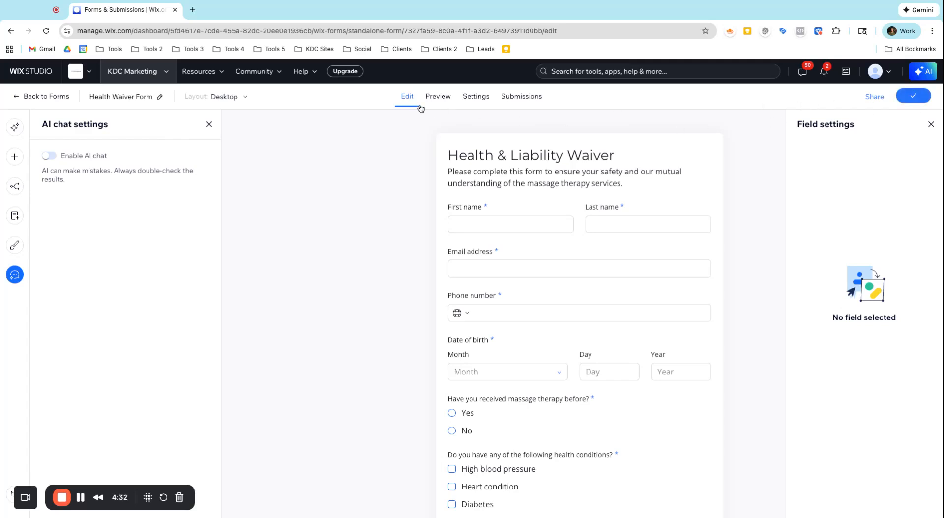
Preview the classic form from its title down to the Submit button.
{"action": "left_click", "coordinate": [441, 99]}
{"action": "scroll", "coordinate": [464, 234], "scroll_direction": "down", "scroll_amount": 3}
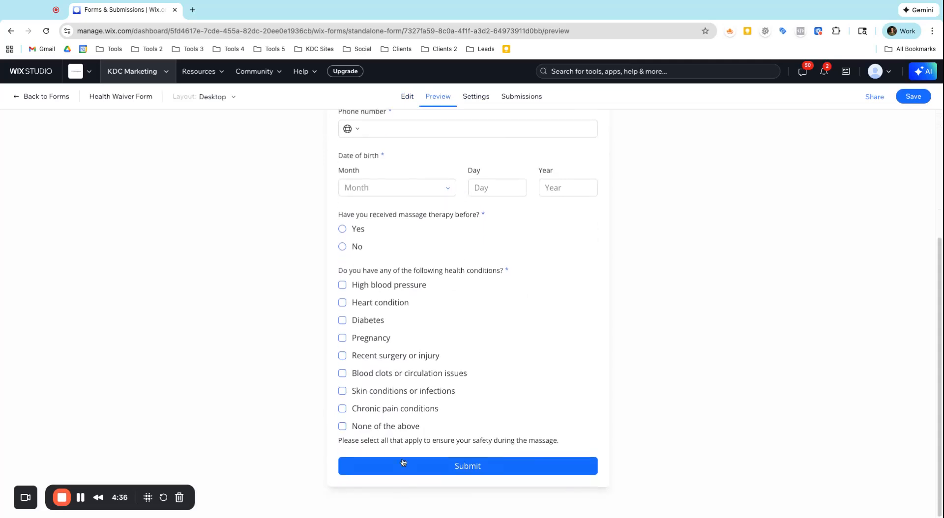
{"action": "scroll", "coordinate": [403, 453], "scroll_direction": "up", "scroll_amount": 4}
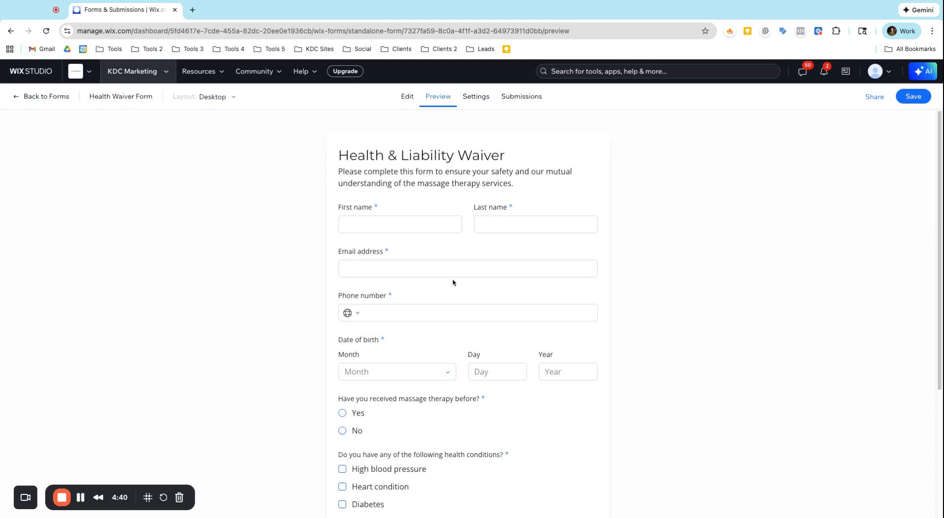
Try the Monochrome minimal, Blue corporate and Navy serenity themes on the form, cancelling without applying any.
{"action": "left_click", "coordinate": [407, 97]}
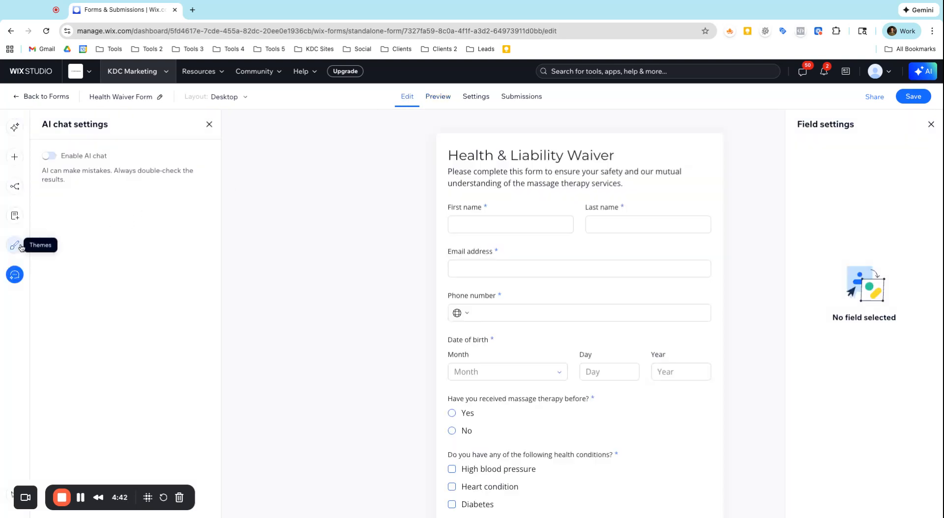
{"action": "left_click", "coordinate": [14, 245]}
{"action": "scroll", "coordinate": [140, 324], "scroll_direction": "down", "scroll_amount": 10}
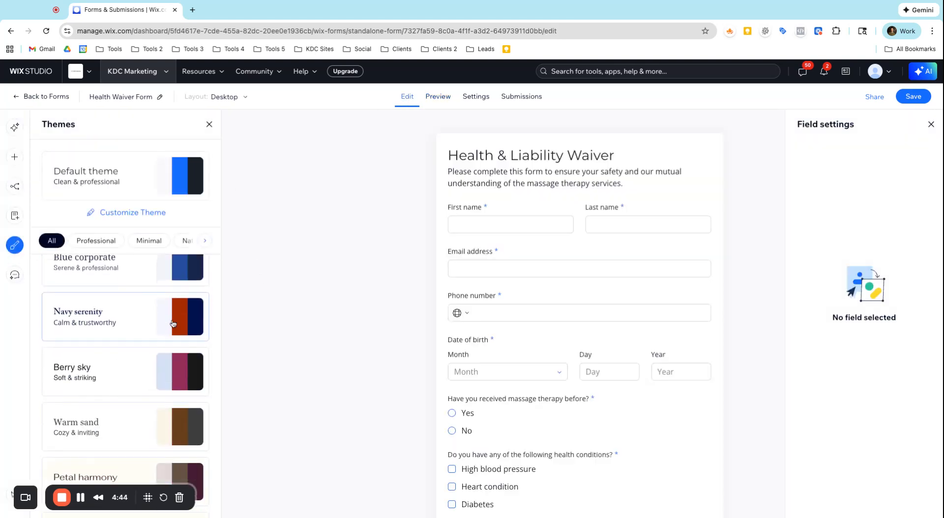
{"action": "scroll", "coordinate": [140, 324], "scroll_direction": "up", "scroll_amount": 10}
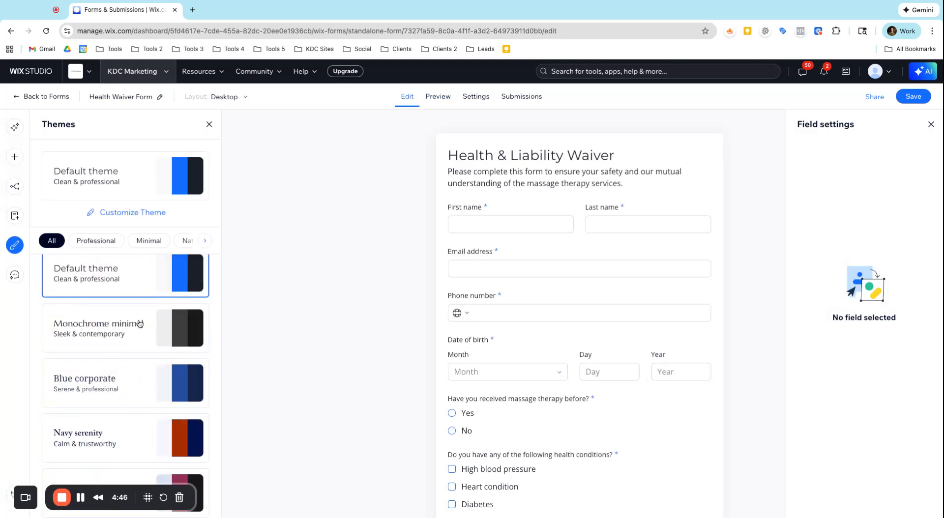
{"action": "left_click", "coordinate": [158, 329]}
{"action": "scroll", "coordinate": [163, 339], "scroll_direction": "down", "scroll_amount": 3}
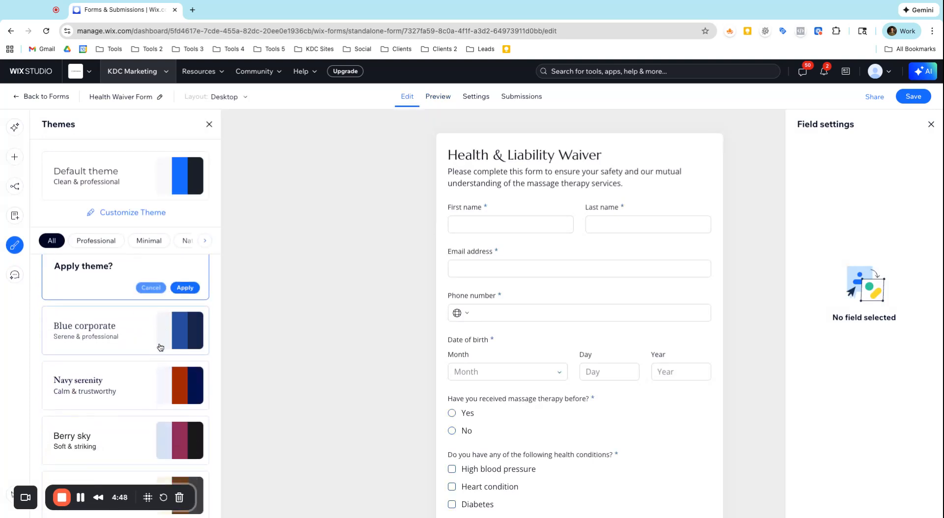
{"action": "left_click", "coordinate": [133, 329]}
{"action": "scroll", "coordinate": [143, 339], "scroll_direction": "down", "scroll_amount": 1}
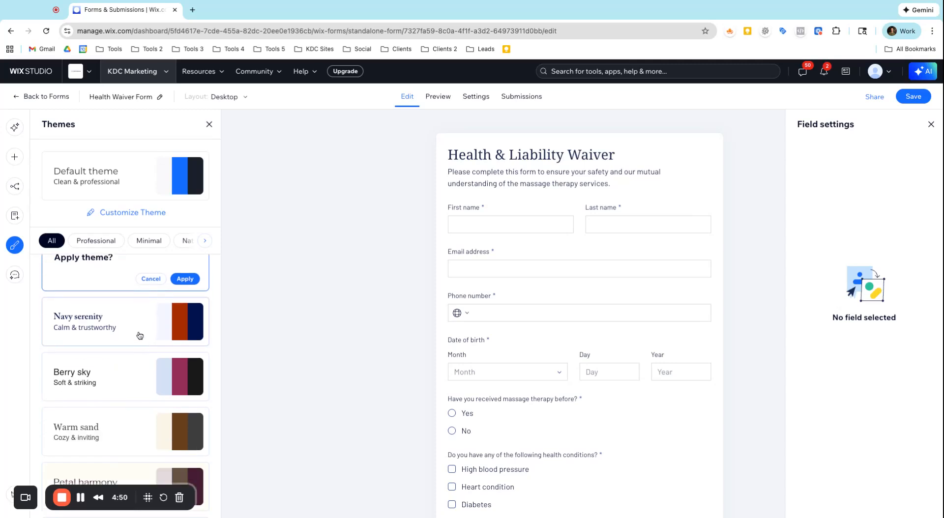
{"action": "left_click", "coordinate": [140, 335]}
{"action": "scroll", "coordinate": [140, 320], "scroll_direction": "up", "scroll_amount": 3}
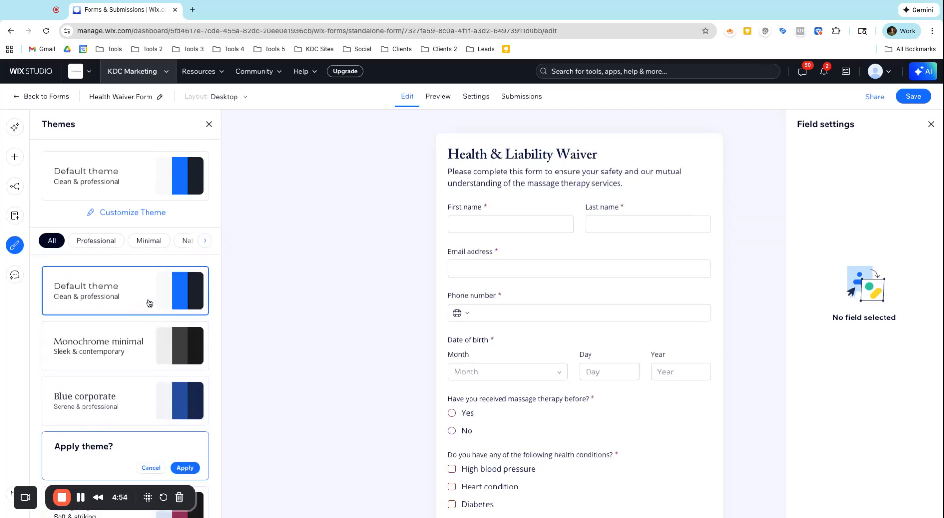
{"action": "left_click", "coordinate": [151, 467]}
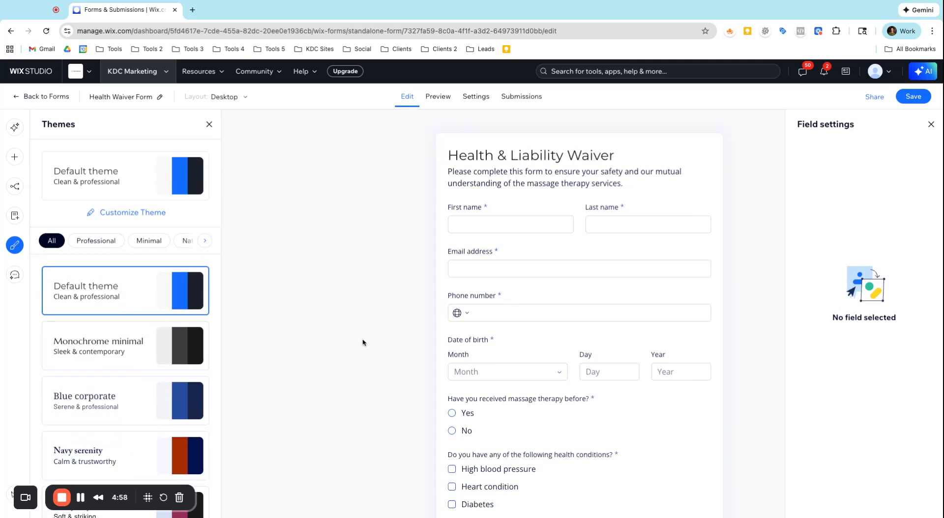
Look through the remaining form themes and close the theme list.
{"action": "scroll", "coordinate": [133, 316], "scroll_direction": "down", "scroll_amount": 2}
{"action": "scroll", "coordinate": [134, 320], "scroll_direction": "down", "scroll_amount": 6}
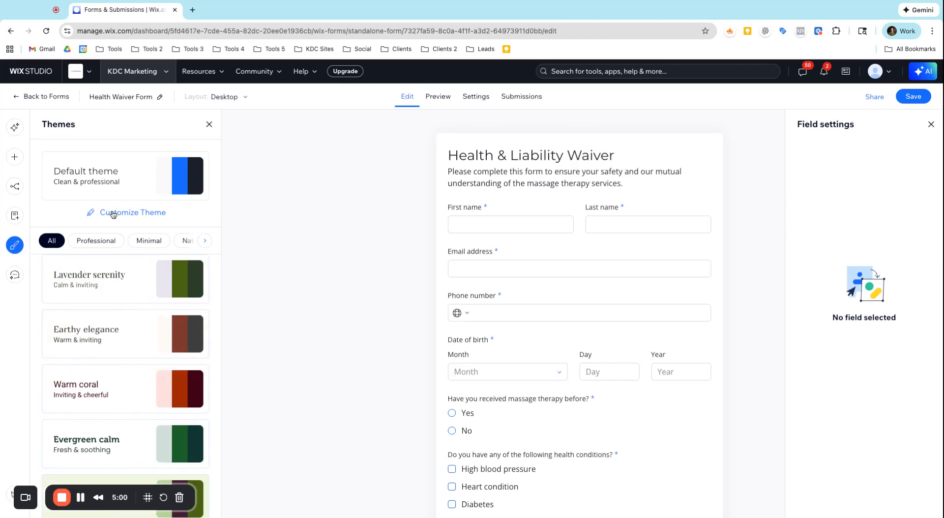
{"action": "scroll", "coordinate": [134, 329], "scroll_direction": "down", "scroll_amount": 3}
{"action": "scroll", "coordinate": [134, 329], "scroll_direction": "down", "scroll_amount": 5}
{"action": "scroll", "coordinate": [139, 331], "scroll_direction": "down", "scroll_amount": 5}
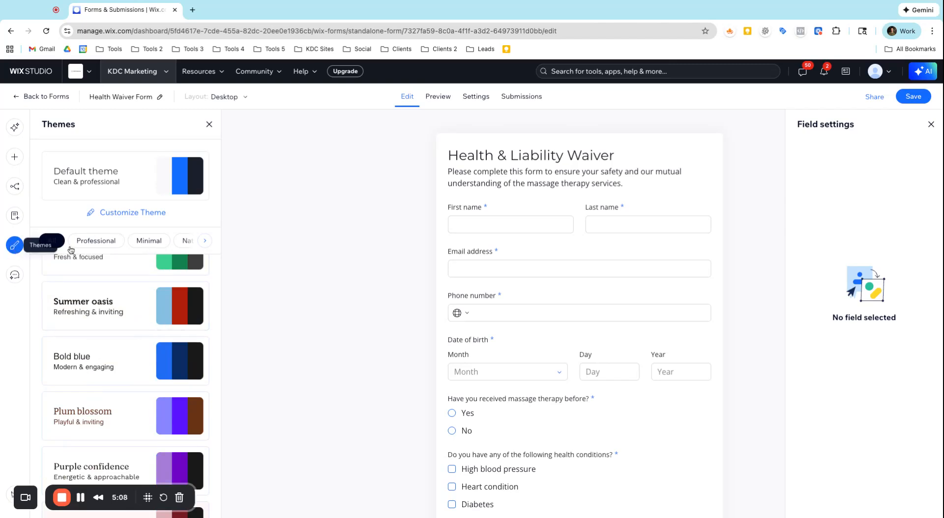
{"action": "scroll", "coordinate": [162, 265], "scroll_direction": "up", "scroll_amount": 10}
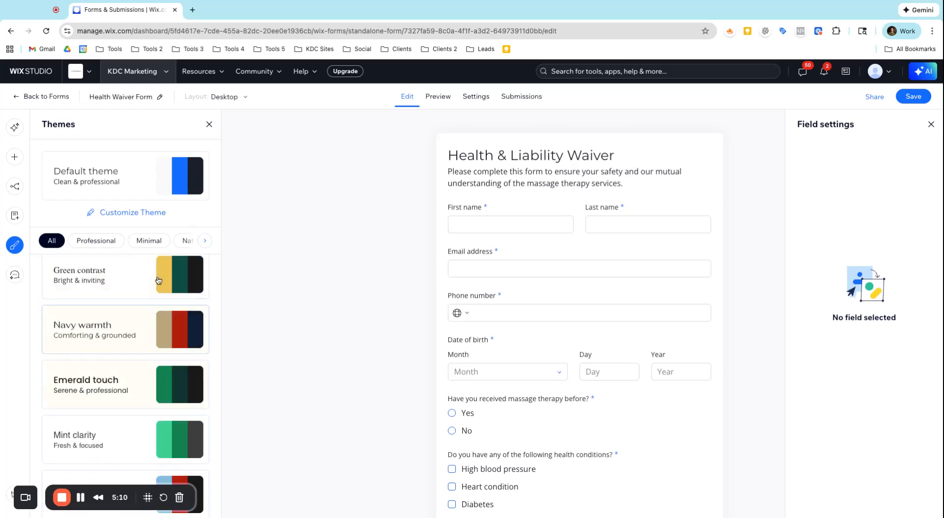
{"action": "left_click", "coordinate": [209, 124]}
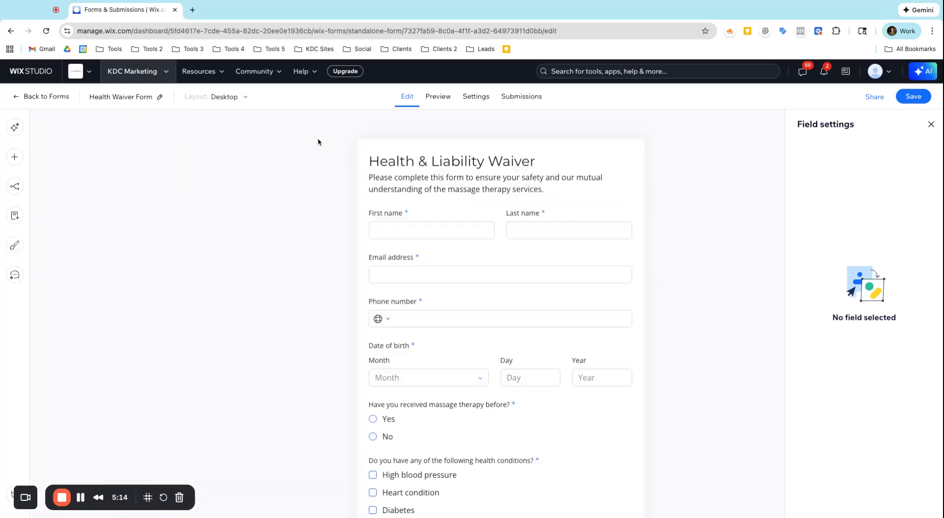
Save the Health Waiver Form and copy its shareable form link.
{"action": "left_click", "coordinate": [931, 124]}
{"action": "left_click", "coordinate": [913, 96]}
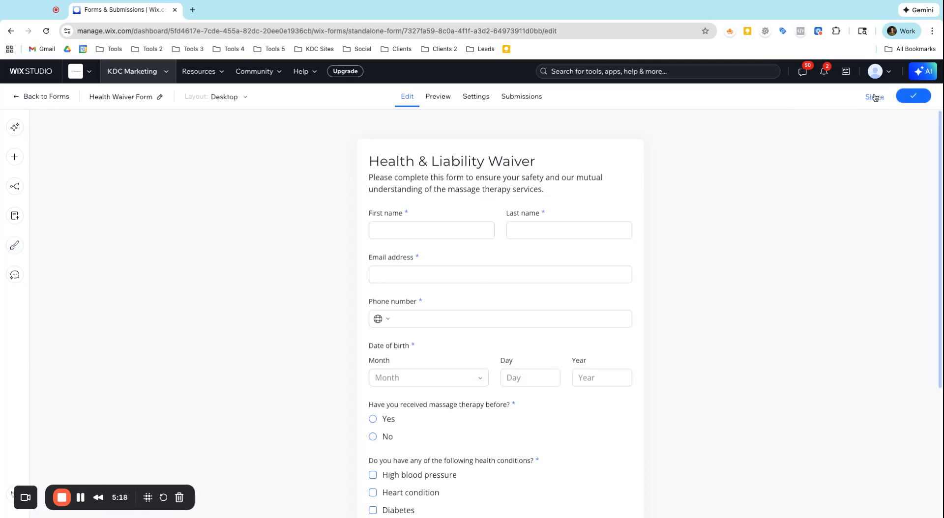
{"action": "left_click", "coordinate": [873, 97]}
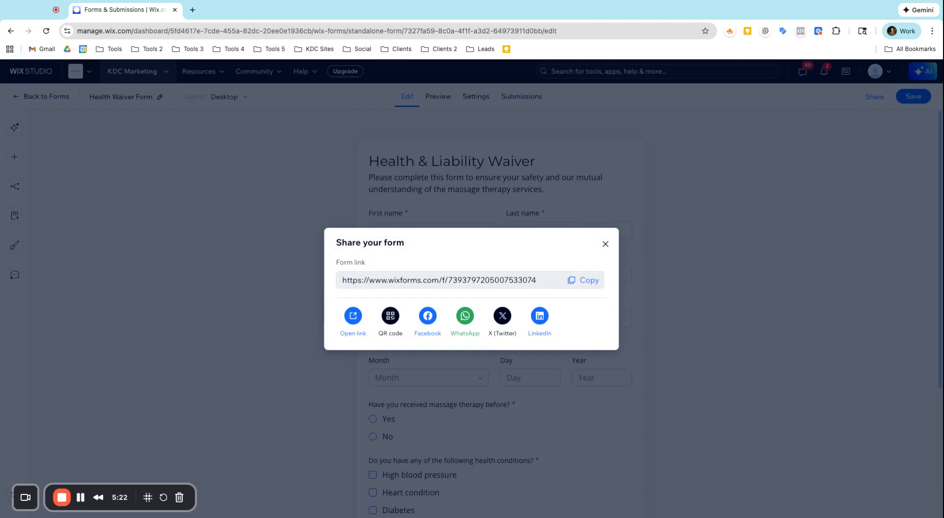
{"action": "left_click", "coordinate": [584, 280]}
Open the copied form link in a new browser tab.
{"action": "left_click", "coordinate": [192, 10]}
{"action": "key", "text": "ctrl+v"}
{"action": "key", "text": "Return"}
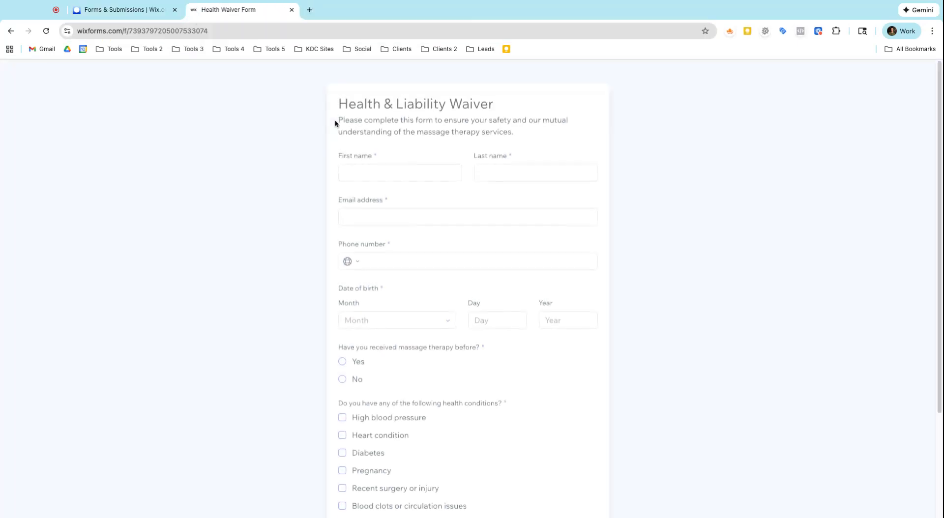
Examine the live form from its contact fields through the health conditions to the Submit button.
{"action": "scroll", "coordinate": [551, 202], "scroll_direction": "down", "scroll_amount": 3}
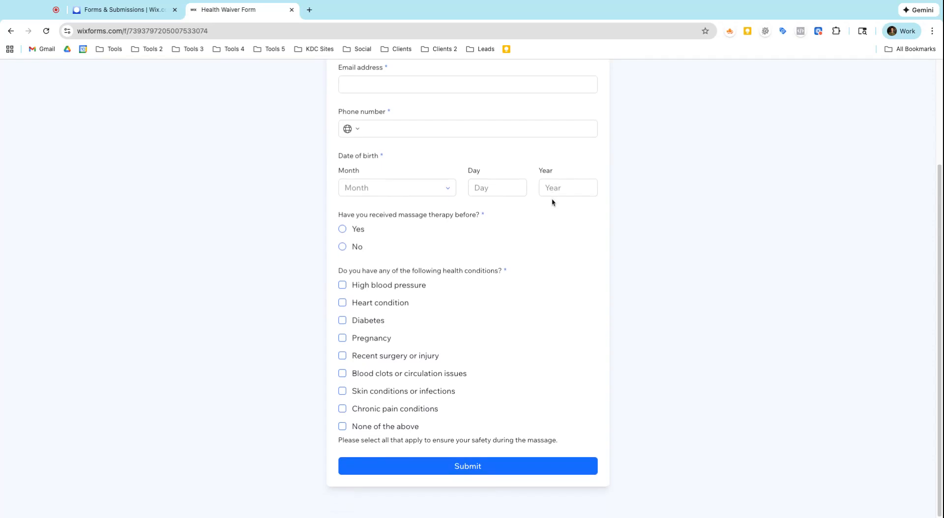
{"action": "scroll", "coordinate": [551, 203], "scroll_direction": "up", "scroll_amount": 3}
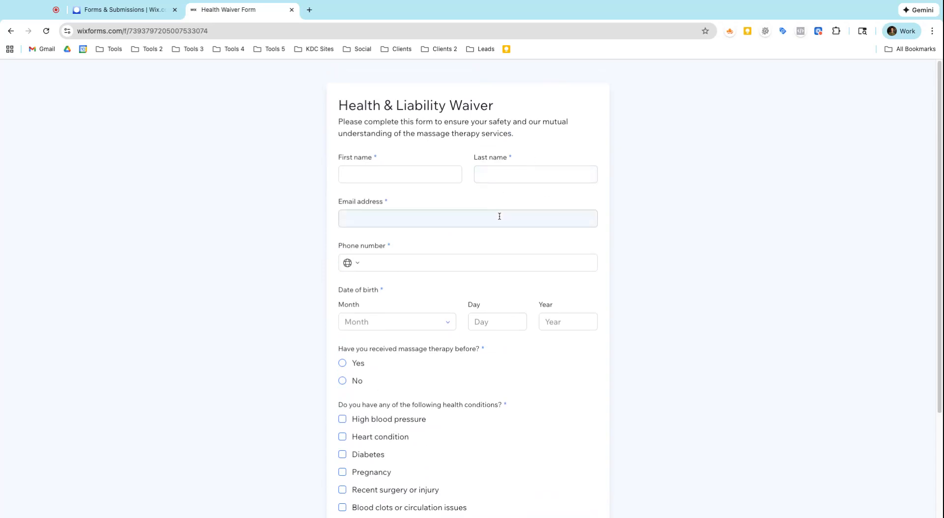
{"action": "scroll", "coordinate": [500, 217], "scroll_direction": "down", "scroll_amount": 3}
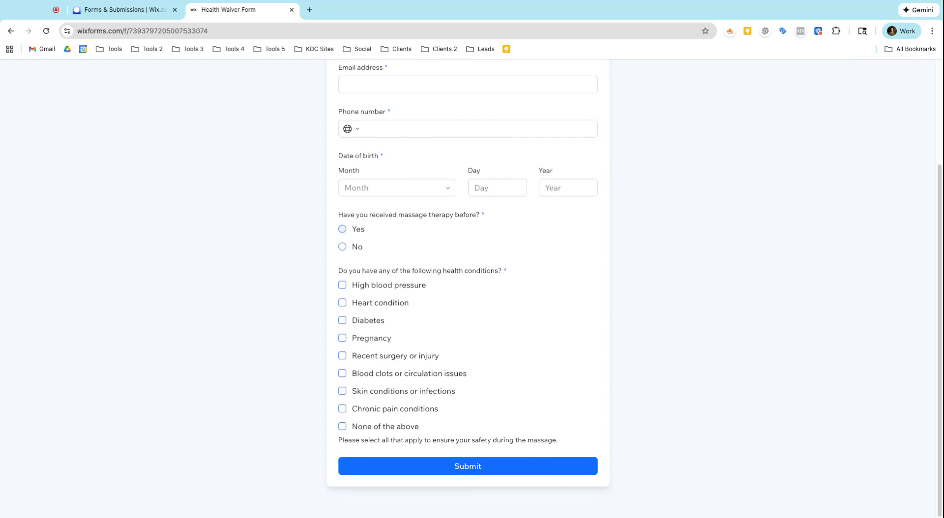
{"action": "scroll", "coordinate": [500, 254], "scroll_direction": "up", "scroll_amount": 3}
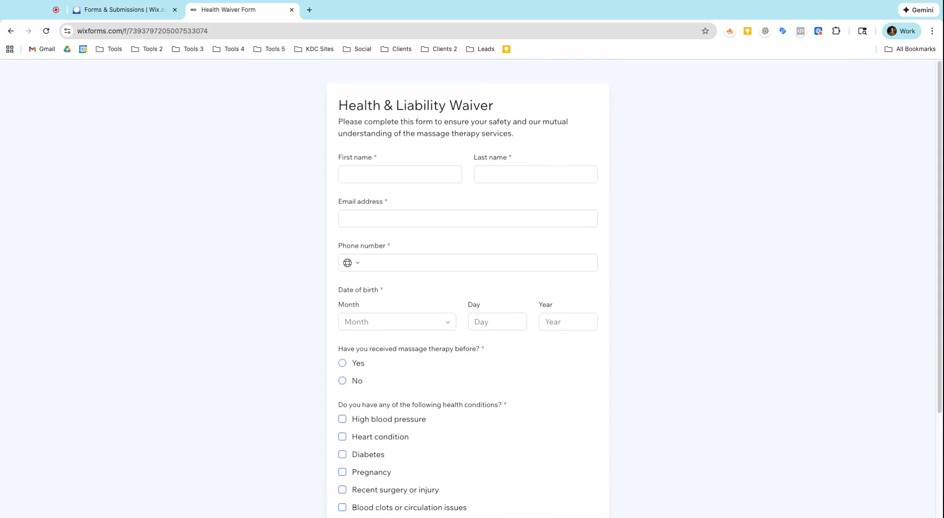
{"action": "scroll", "coordinate": [467, 295], "scroll_direction": "down", "scroll_amount": 3}
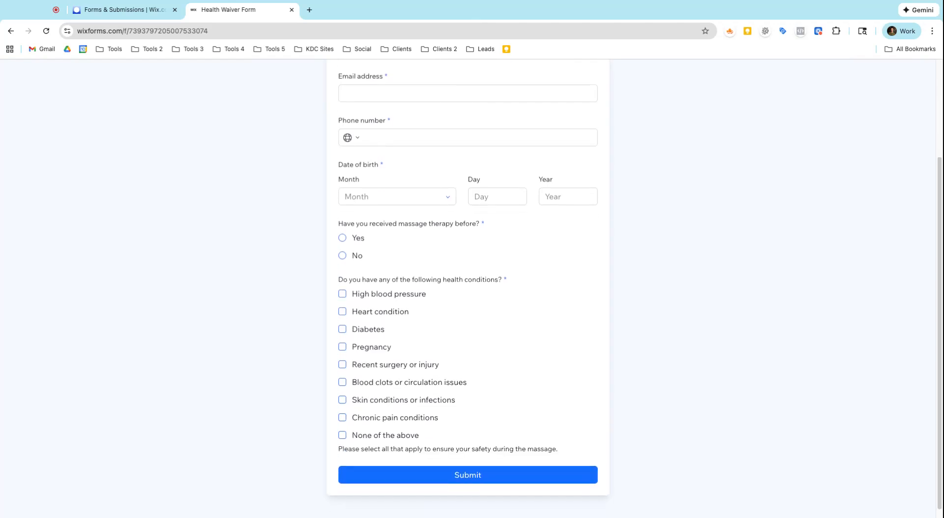
{"action": "scroll", "coordinate": [308, 169], "scroll_direction": "up", "scroll_amount": 3}
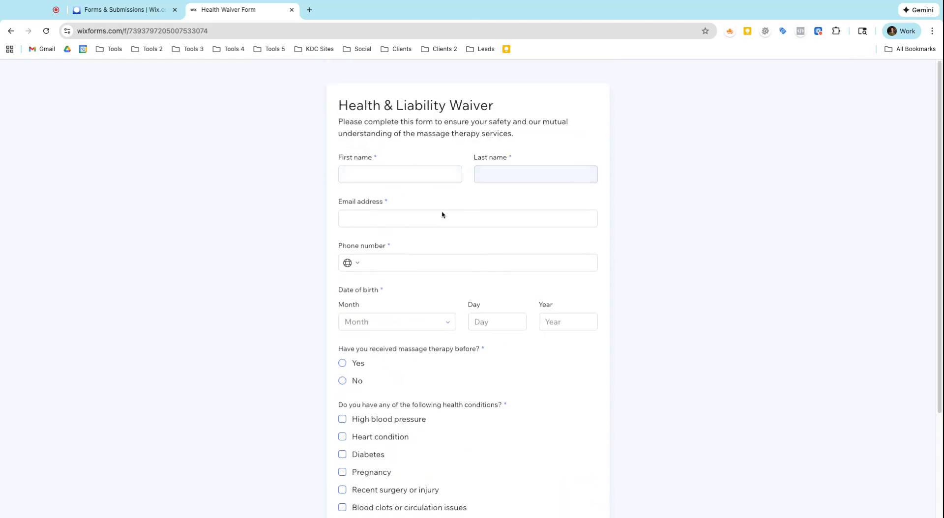
{"action": "scroll", "coordinate": [409, 274], "scroll_direction": "down", "scroll_amount": 3}
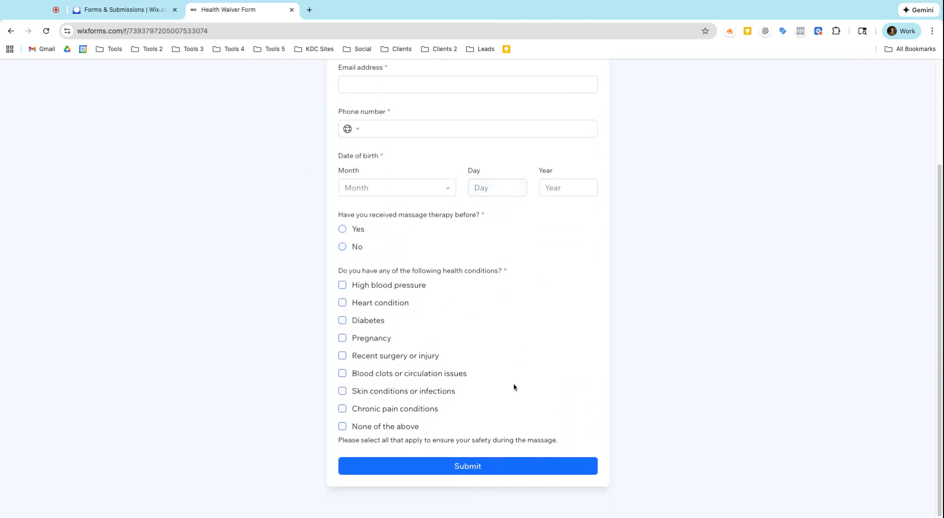
Return to the Wix Studio tab, dismiss the sharing dialog, and view the form's submissions.
{"action": "left_click", "coordinate": [142, 13]}
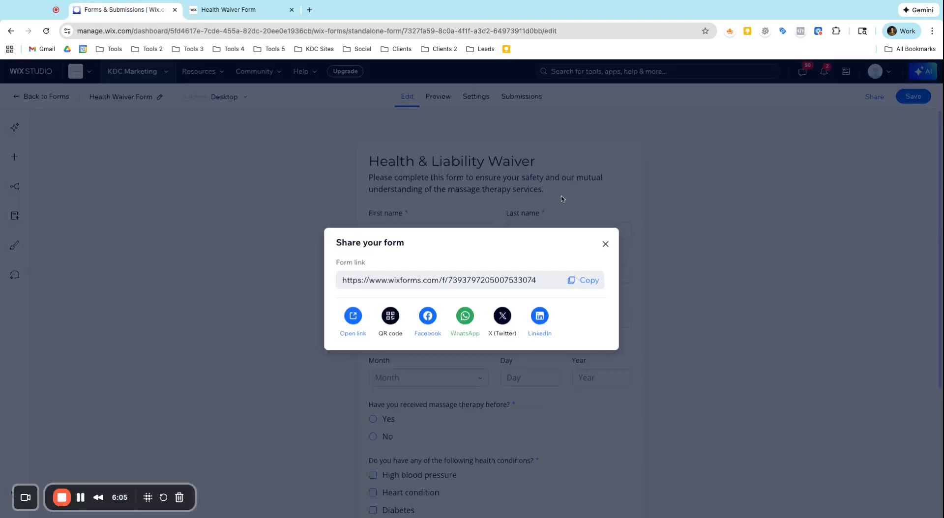
{"action": "left_click", "coordinate": [605, 244]}
{"action": "left_click", "coordinate": [521, 97]}
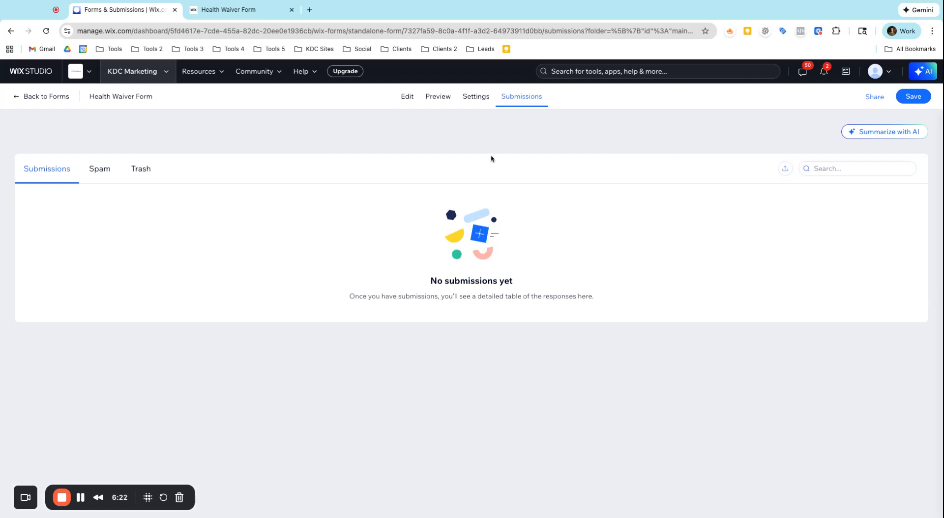
Return to editing, save the form, and go back to the site's list of forms.
{"action": "left_click", "coordinate": [407, 96]}
{"action": "left_click", "coordinate": [897, 102]}
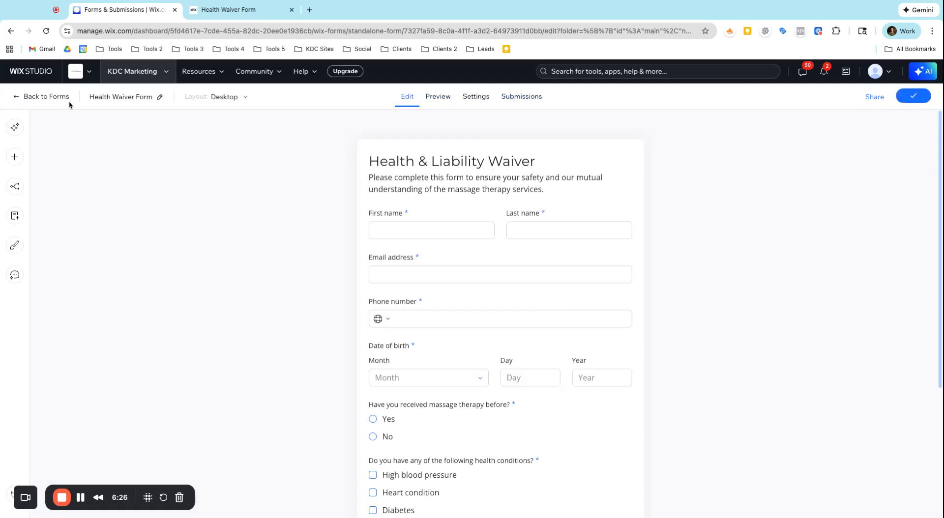
{"action": "left_click", "coordinate": [30, 98]}
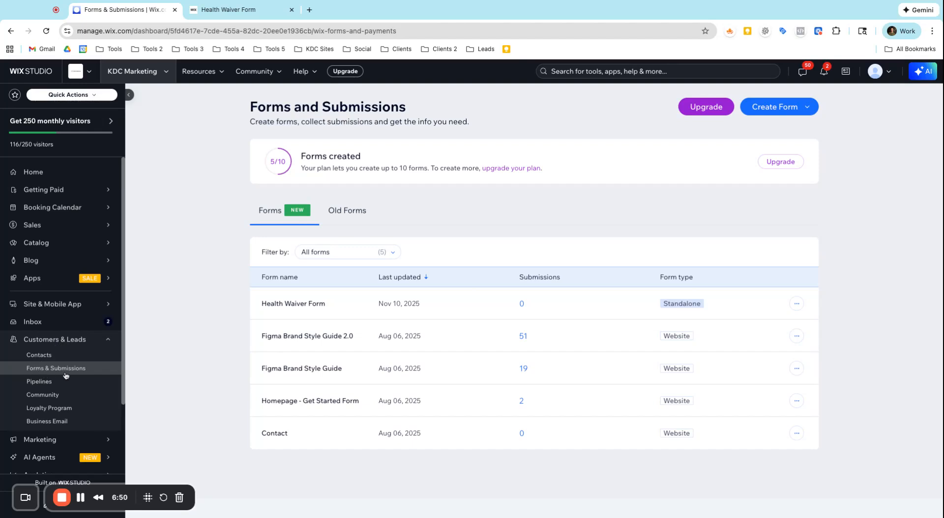
{"action": "left_click", "coordinate": [794, 108]}
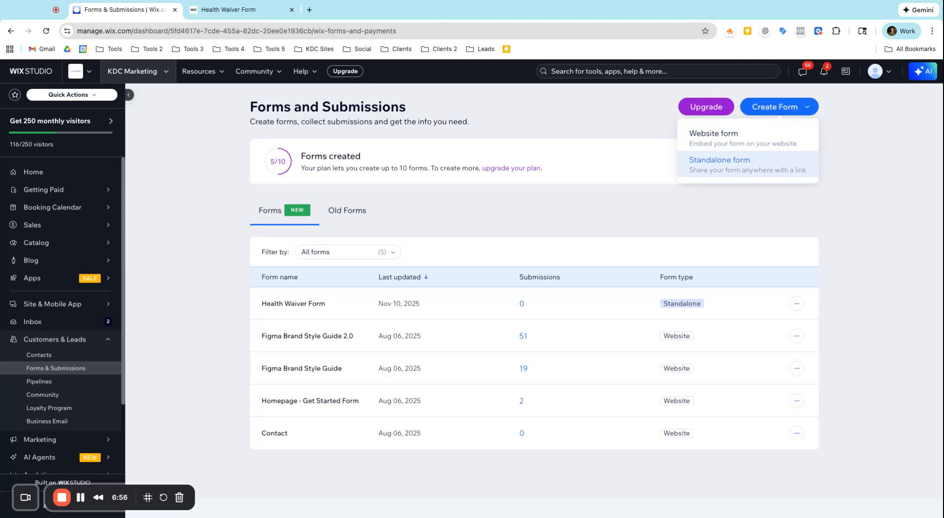
{"action": "left_click", "coordinate": [847, 241]}
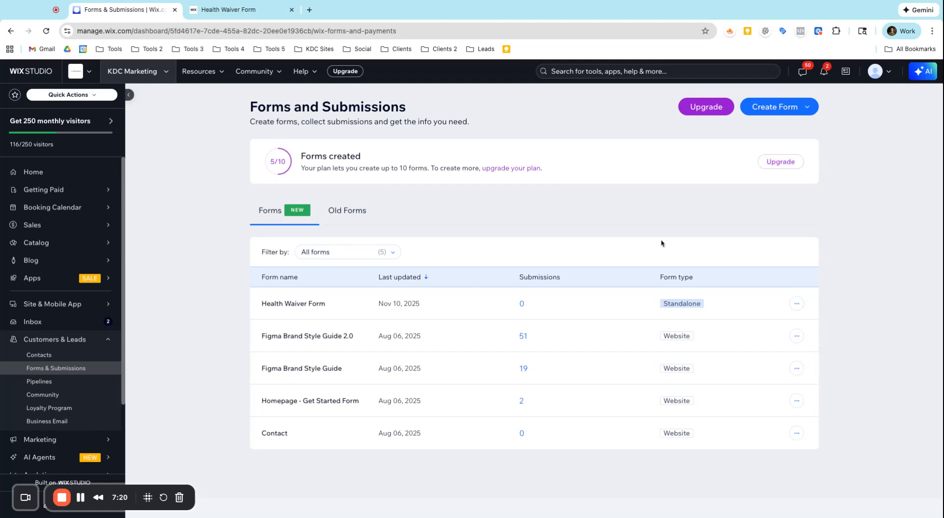
Delete the Health Waiver Form and its submissions from the site's list of forms.
{"action": "left_click", "coordinate": [796, 303]}
{"action": "left_click", "coordinate": [747, 354]}
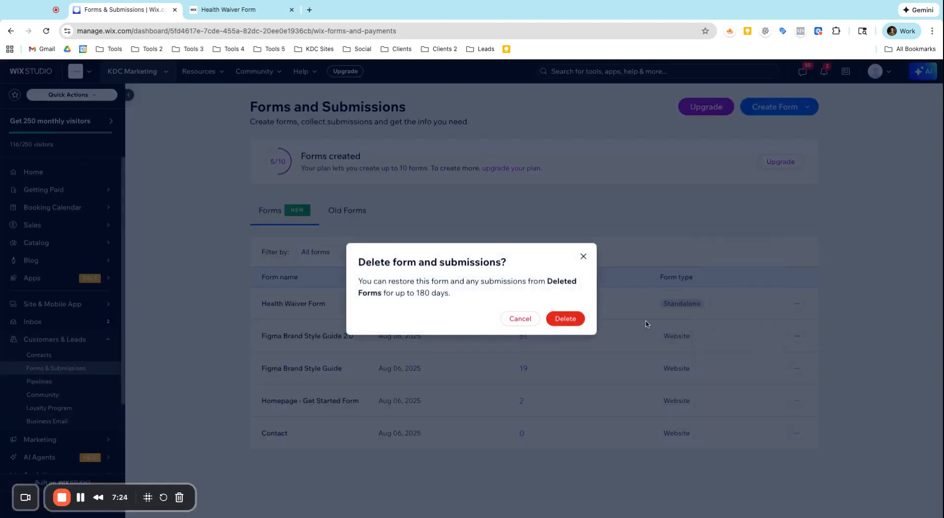
{"action": "left_click", "coordinate": [564, 318]}
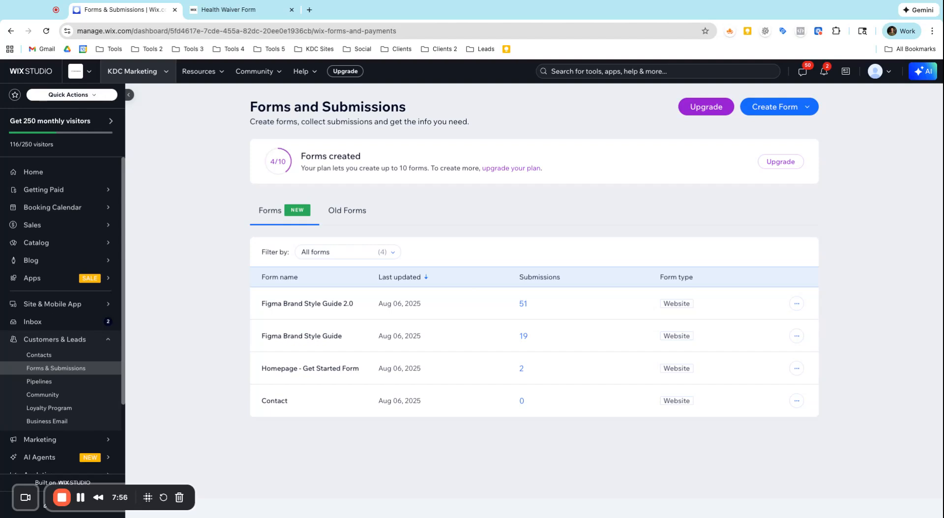
{"action": "left_click", "coordinate": [804, 108]}
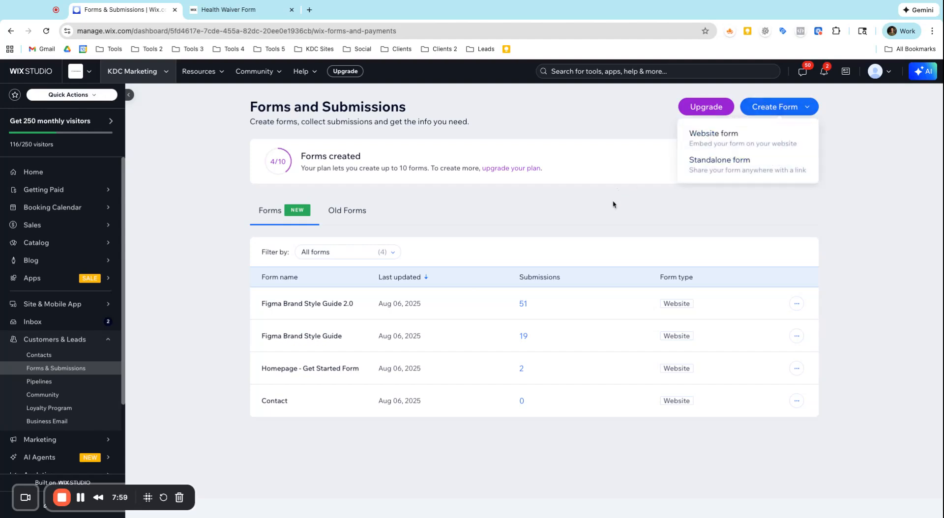
{"action": "left_click", "coordinate": [615, 202]}
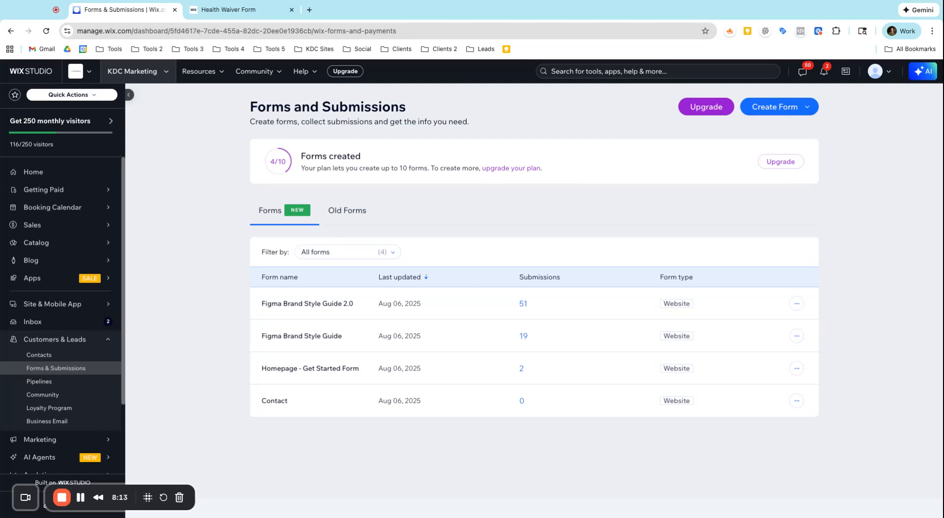